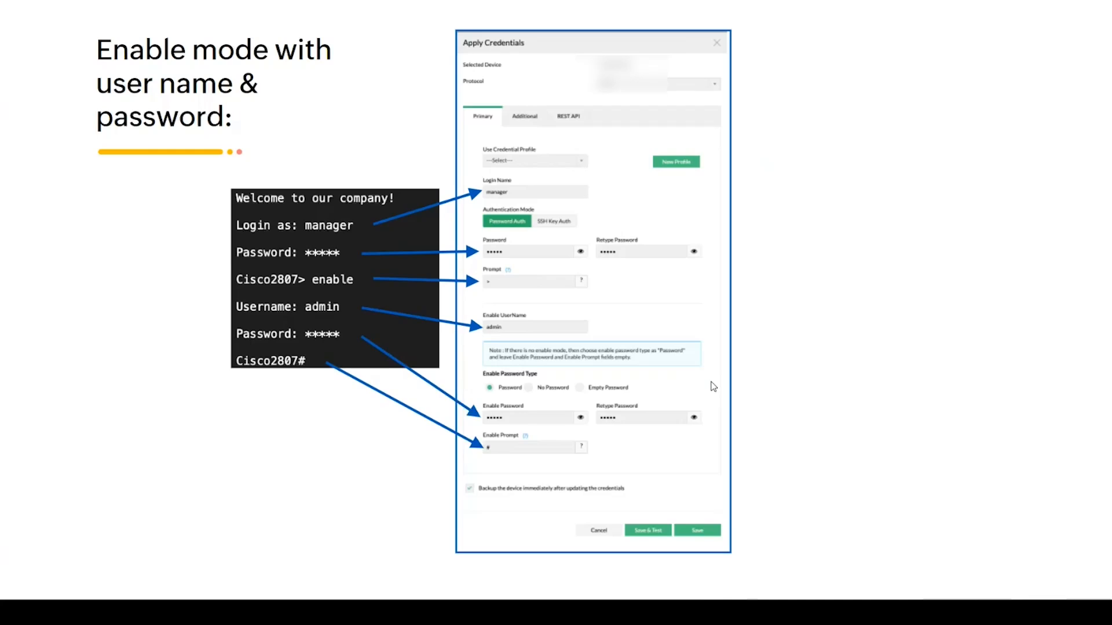
# Step: Advance to the SSH key Auth slide, and open Apply Credentials for the first Arista Data Center Switch in Network Configuration Manager's inventory
pyautogui.press('Right')
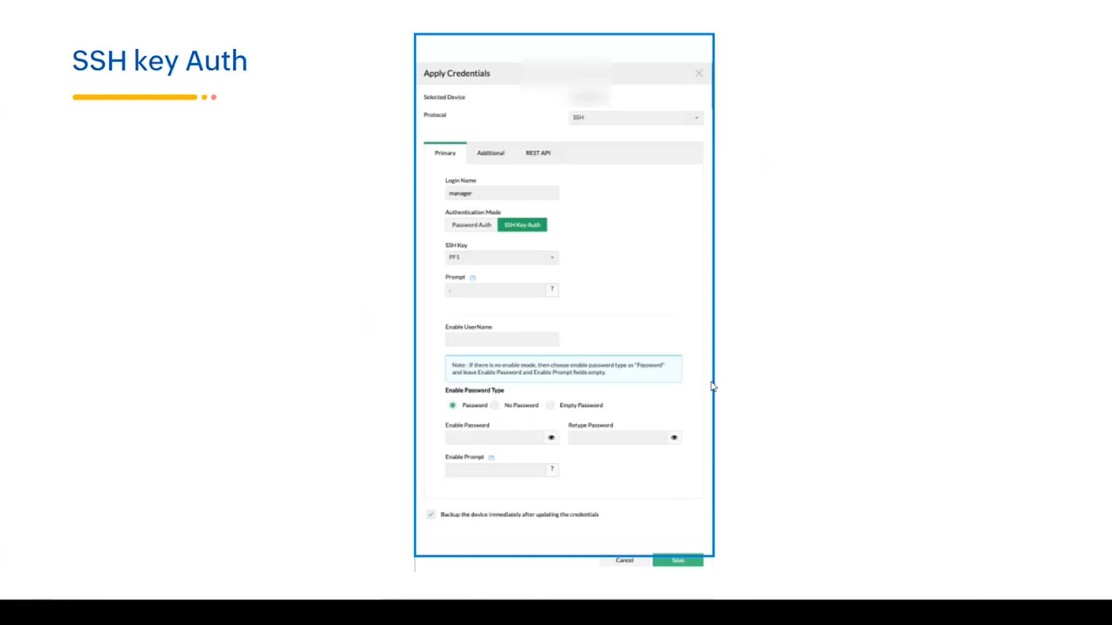
pyautogui.hotkey('alt', 'Tab')
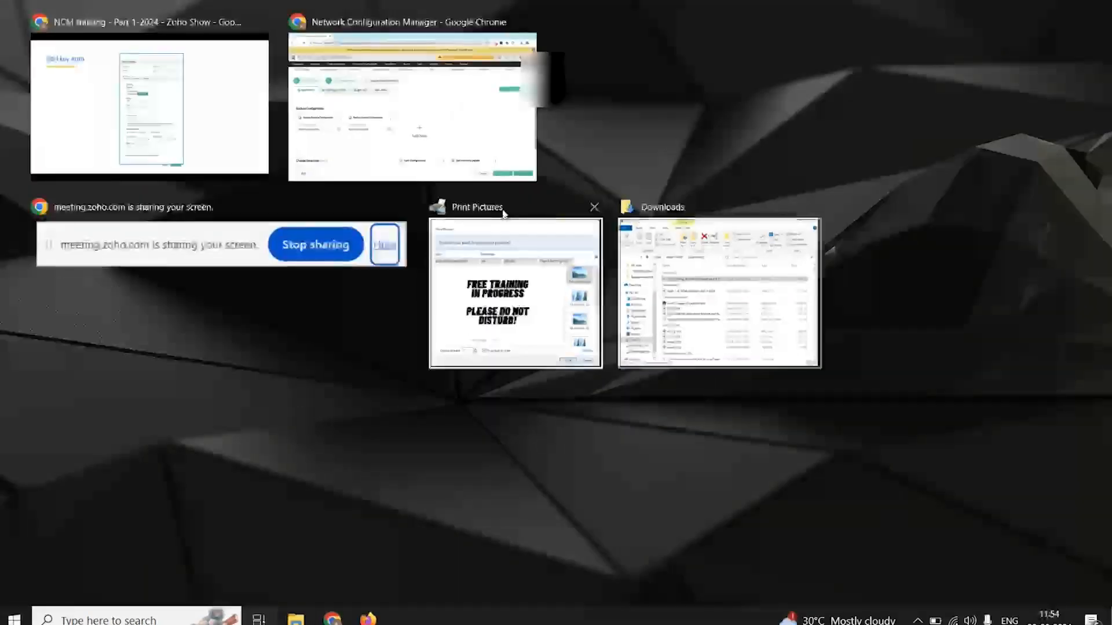
pyautogui.click(452, 160)
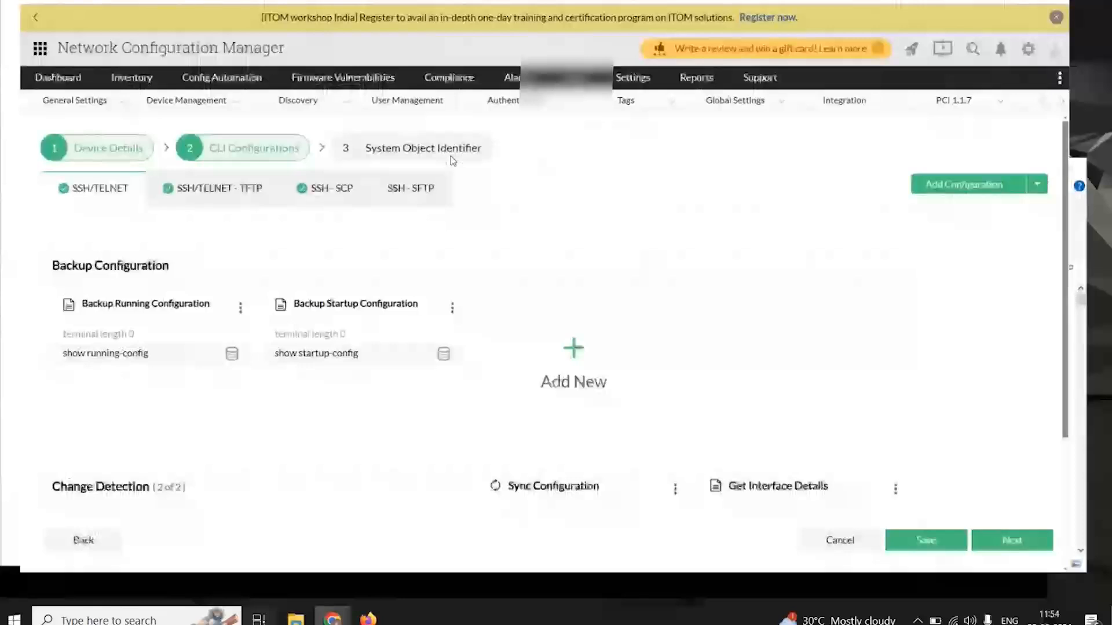
pyautogui.click(133, 78)
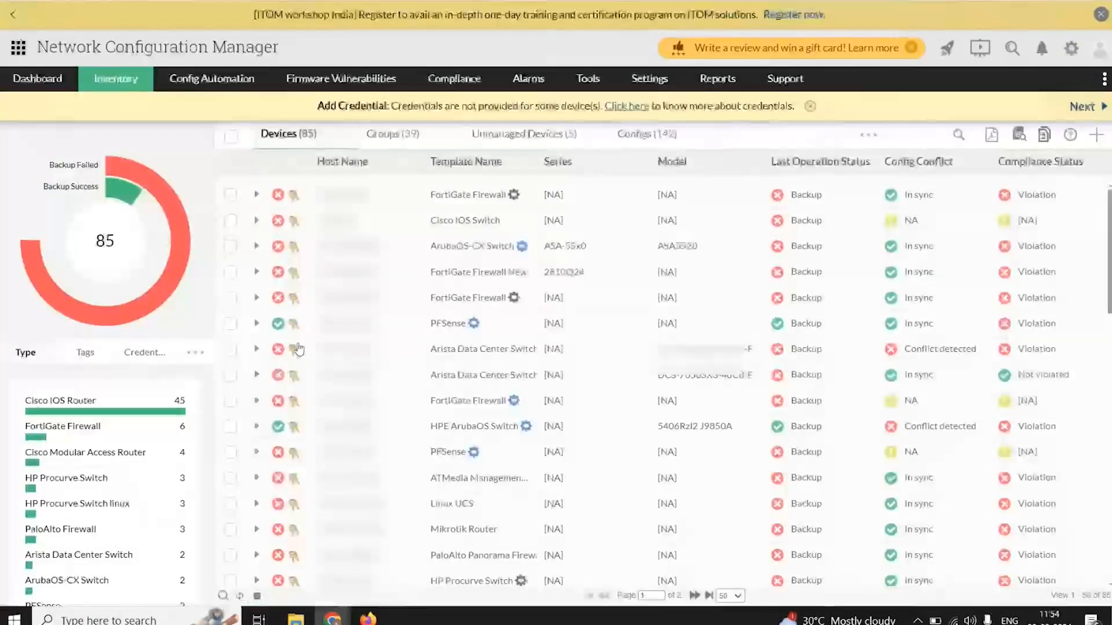
pyautogui.click(295, 350)
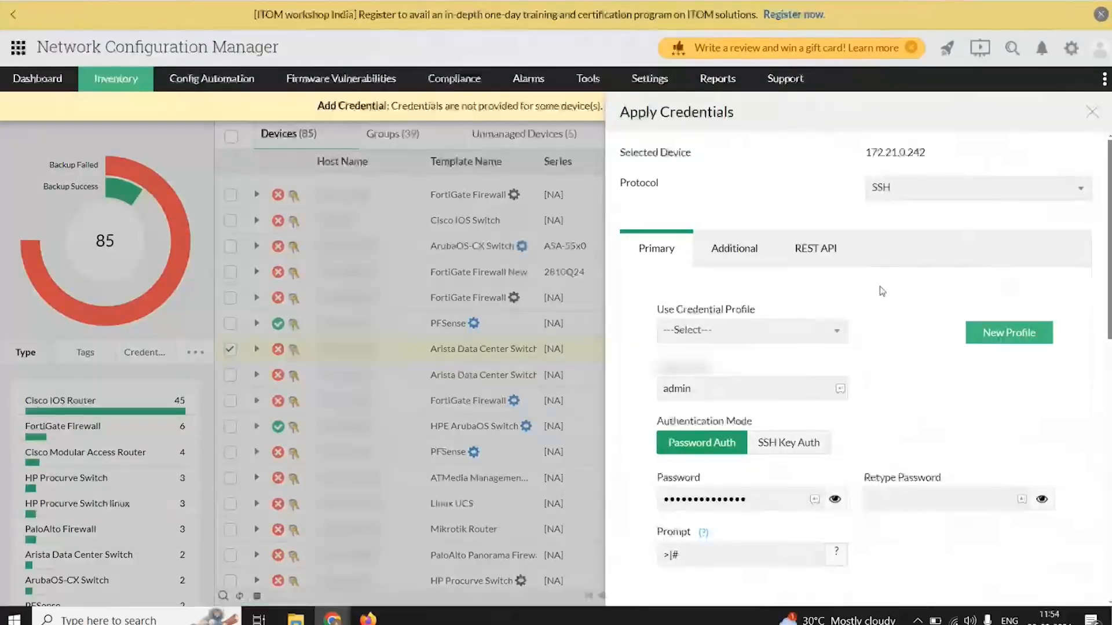
# Step: Examine the device's protocol choices, primary login and enable-mode credential fields, and REST API settings
pyautogui.click(900, 187)
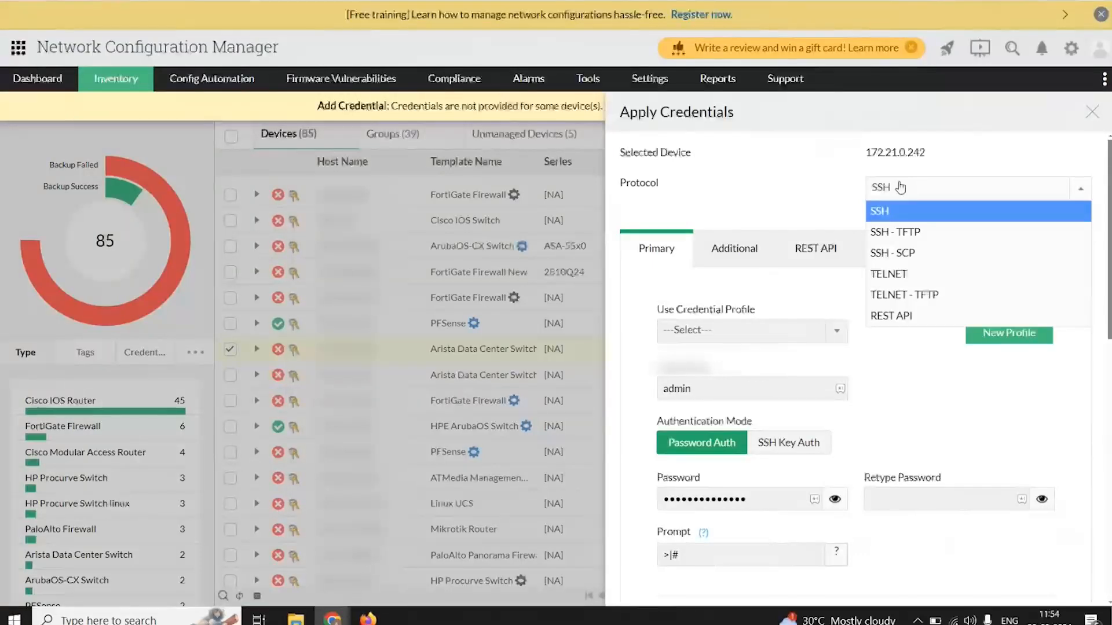
pyautogui.click(901, 187)
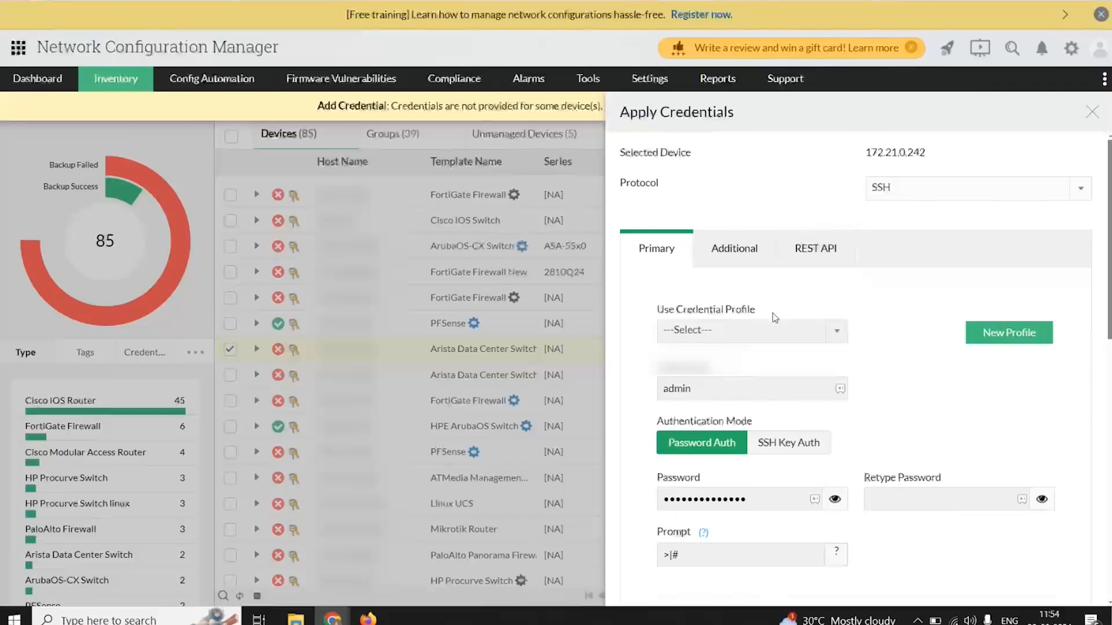
pyautogui.scroll(-2, 772, 311)
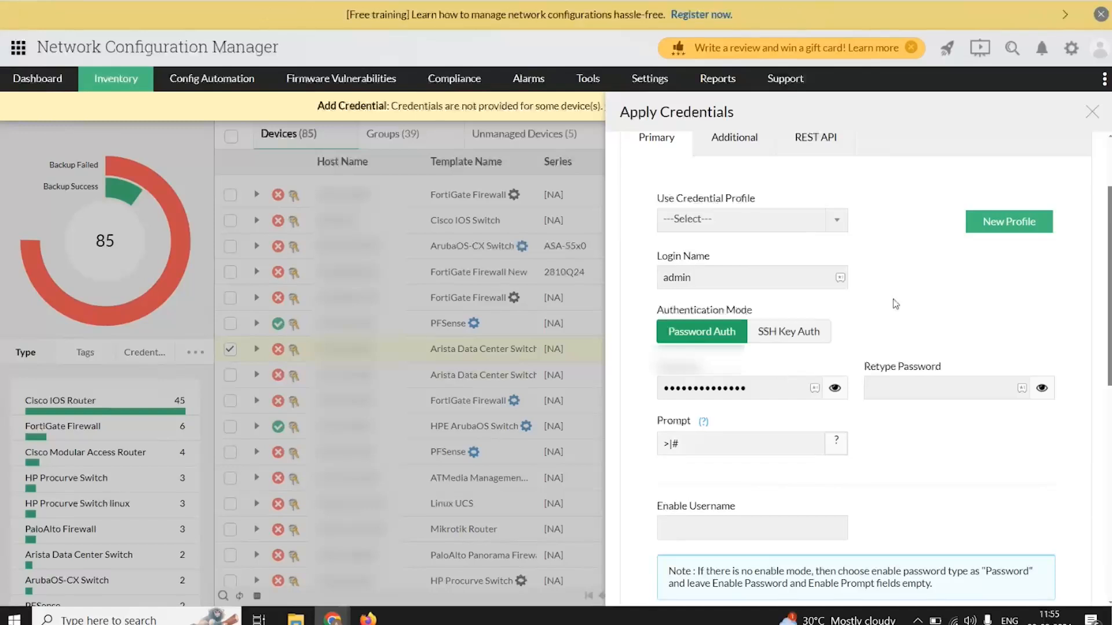
pyautogui.scroll(-5, 893, 299)
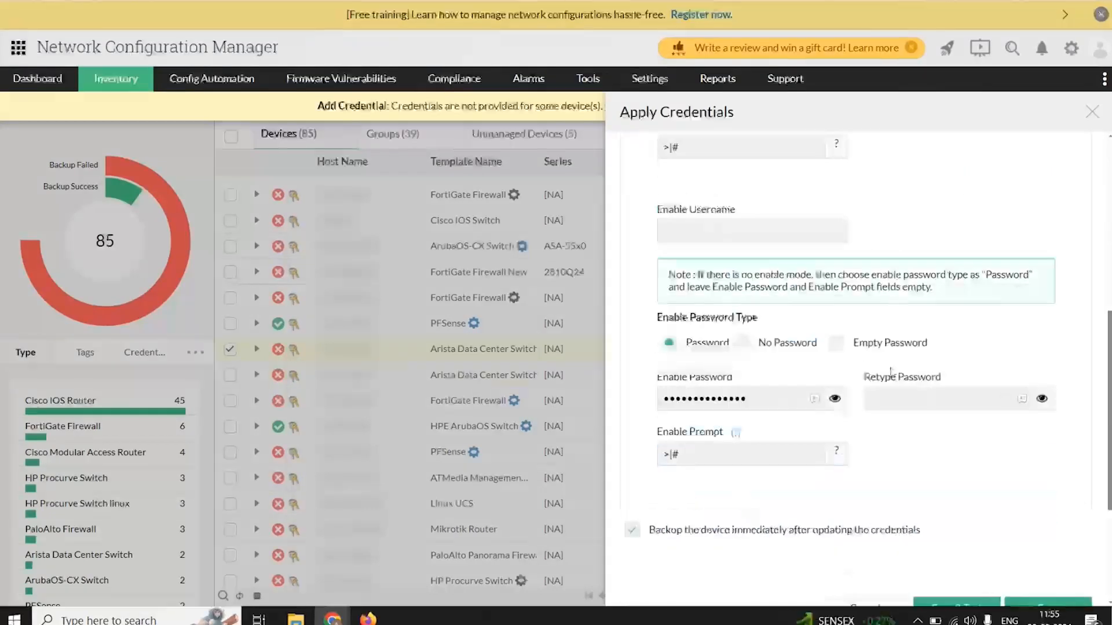
pyautogui.scroll(-3, 890, 370)
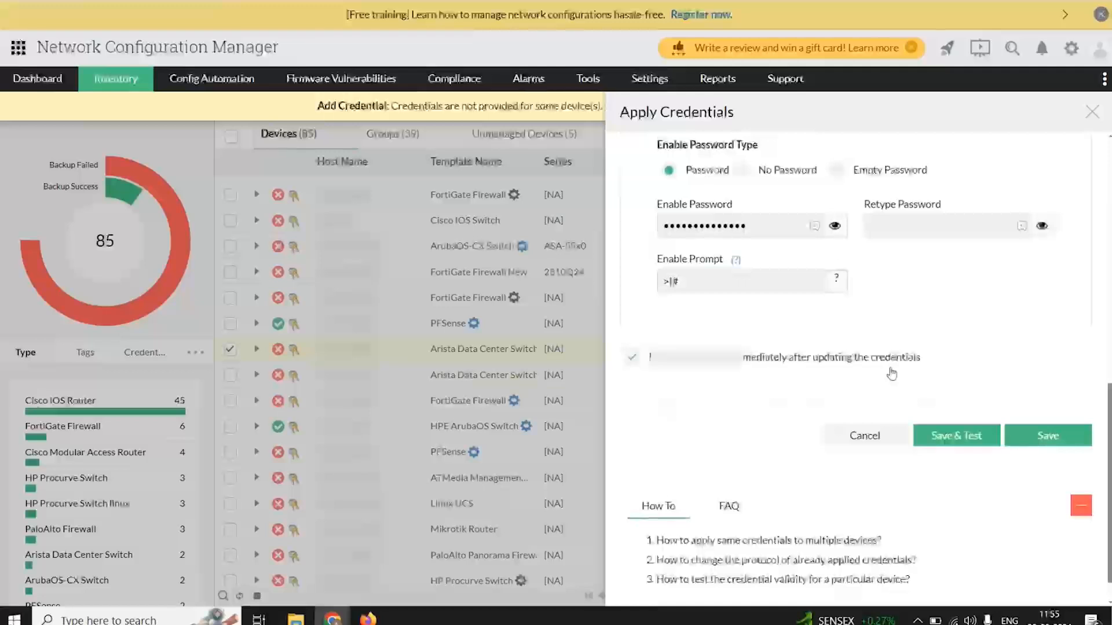
pyautogui.scroll(8, 892, 374)
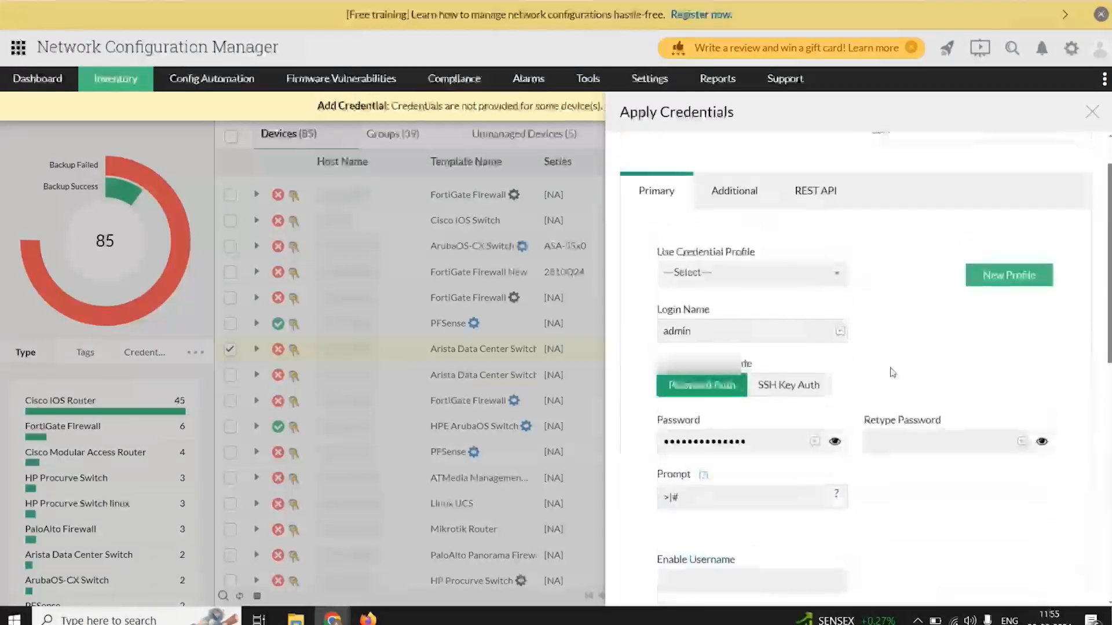
pyautogui.click(802, 249)
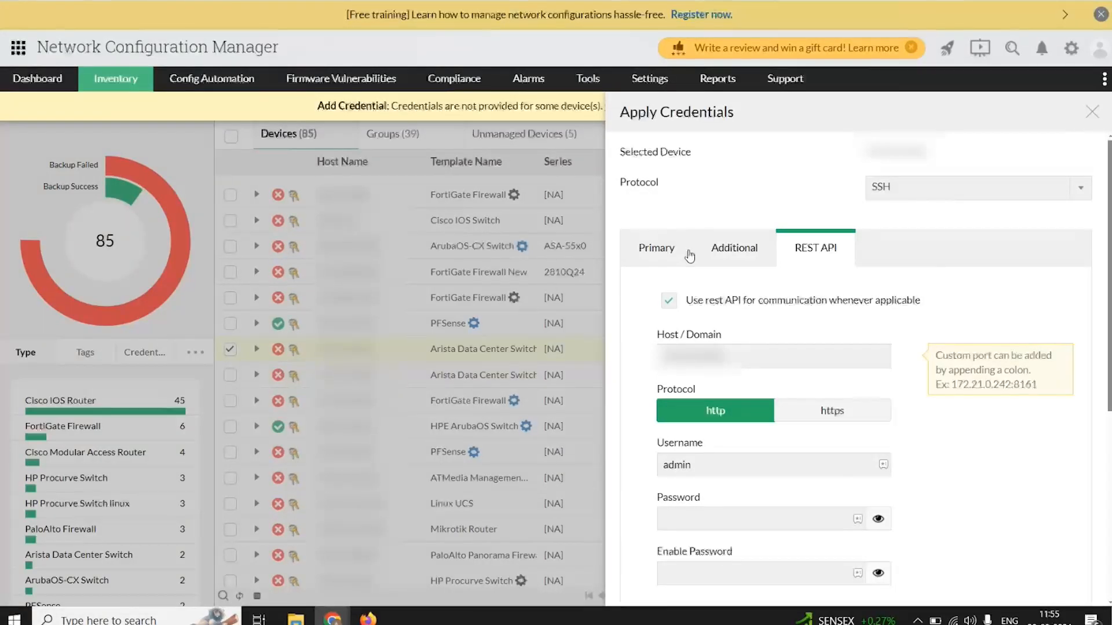
# Step: Switch to the Zoho Show presentation and display the Credential profiles slide
pyautogui.hotkey('alt', 'Tab')
pyautogui.hotkey('alt', 'Tab')
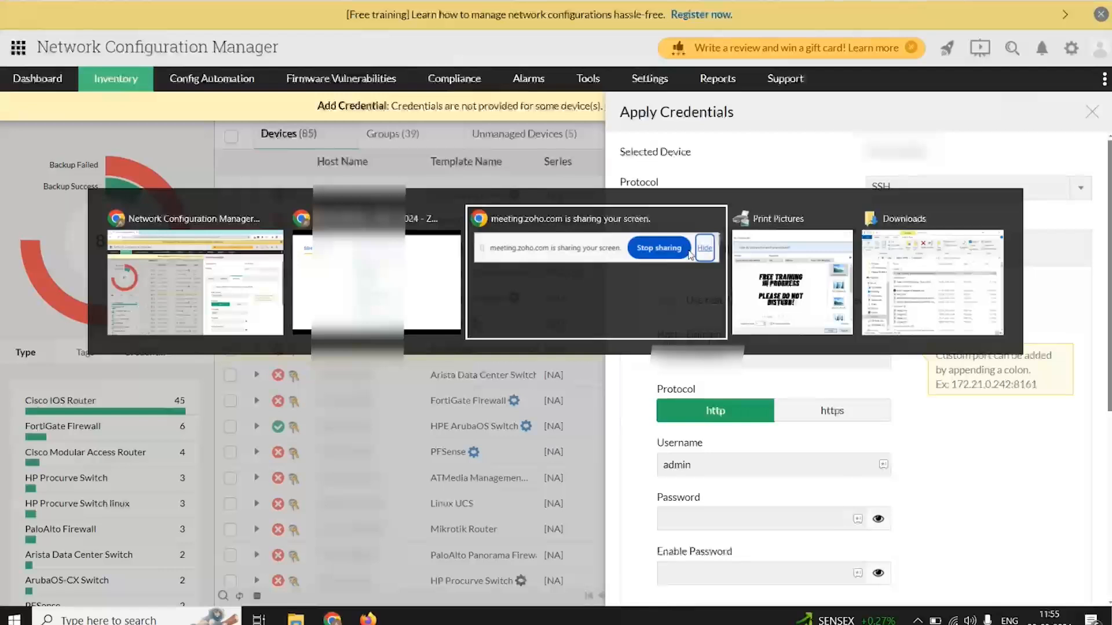
pyautogui.hotkey('alt', 'Tab')
pyautogui.hotkey('alt', 'Tab')
pyautogui.hotkey('alt', 'Tab')
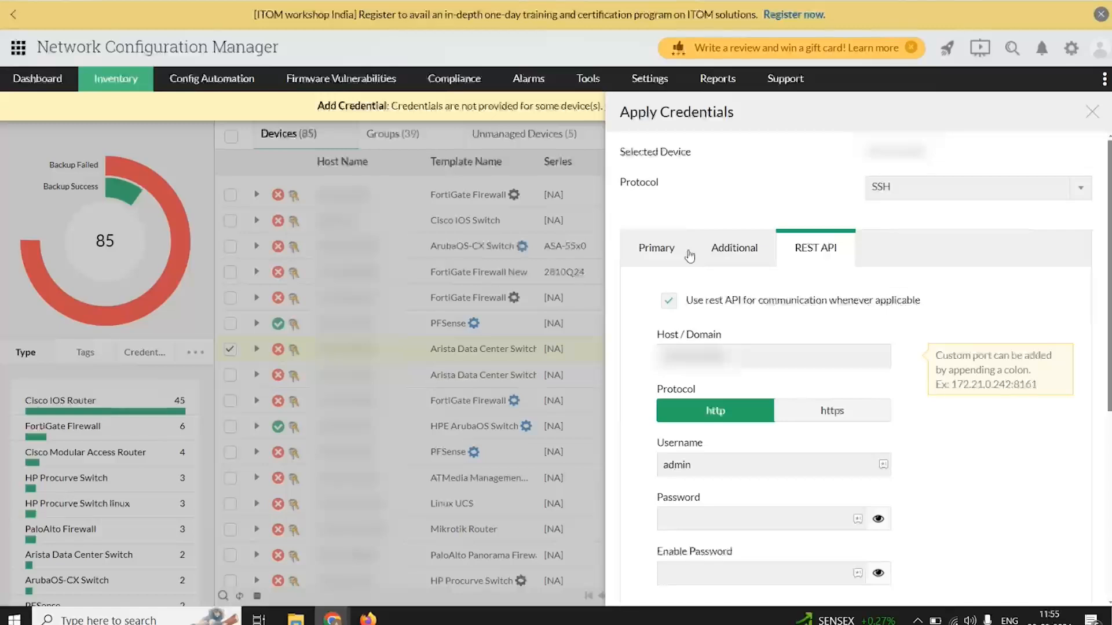
pyautogui.hotkey('alt', 'Tab')
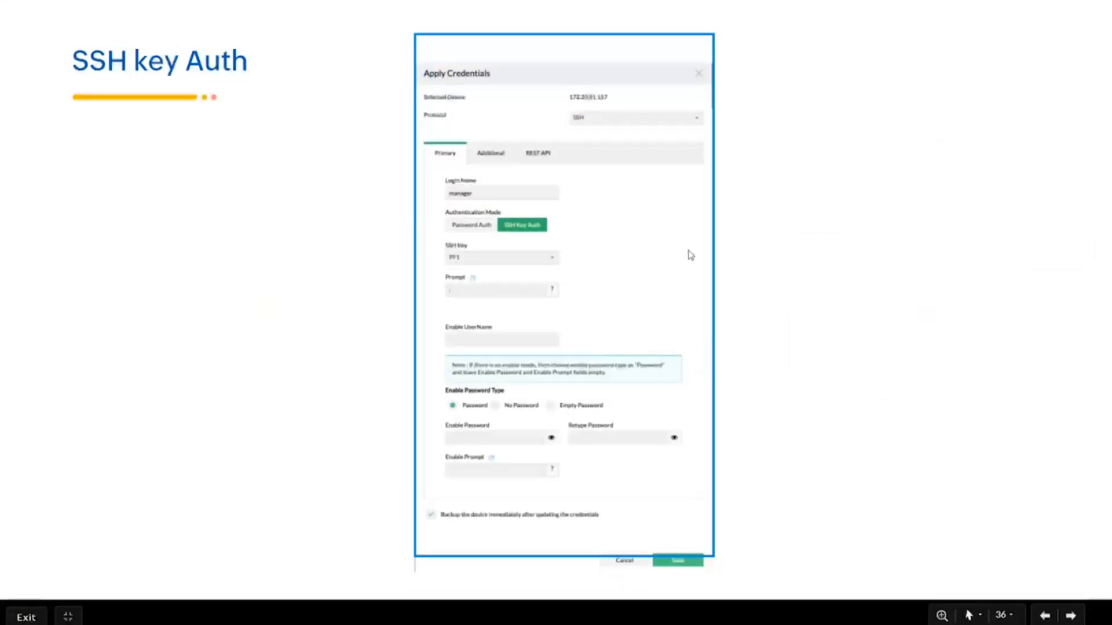
pyautogui.press('Right')
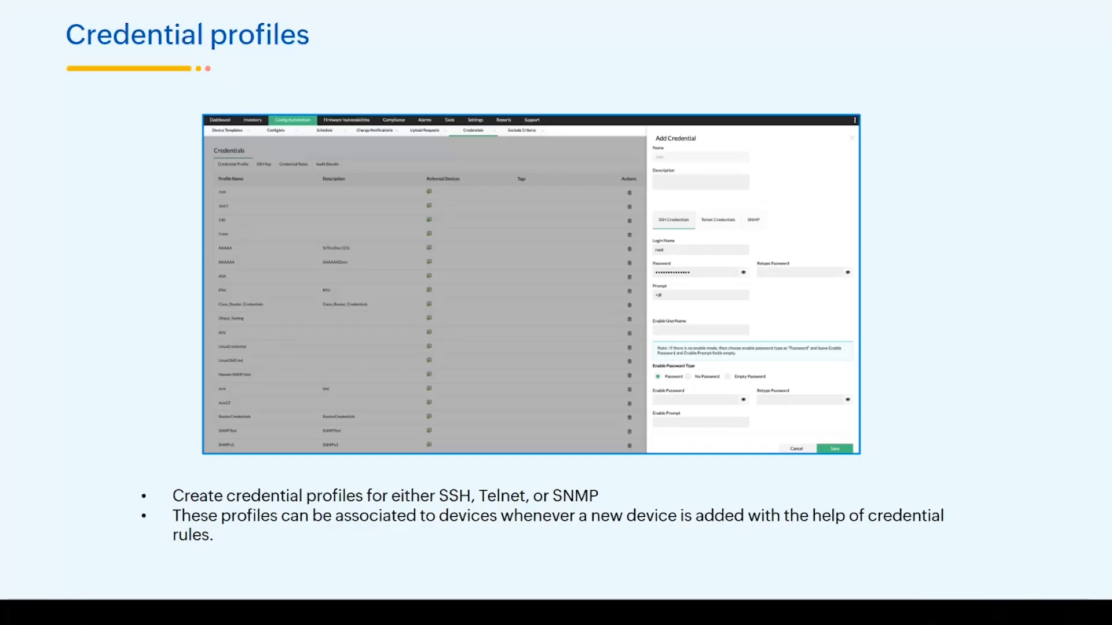
pyautogui.press('Right')
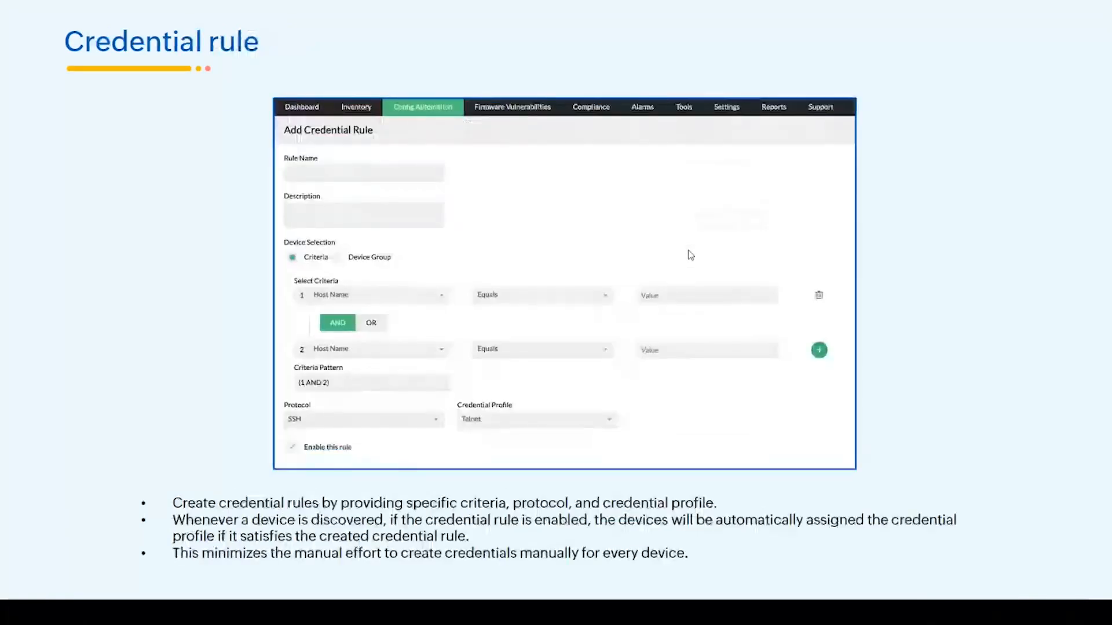
pyautogui.press('Right')
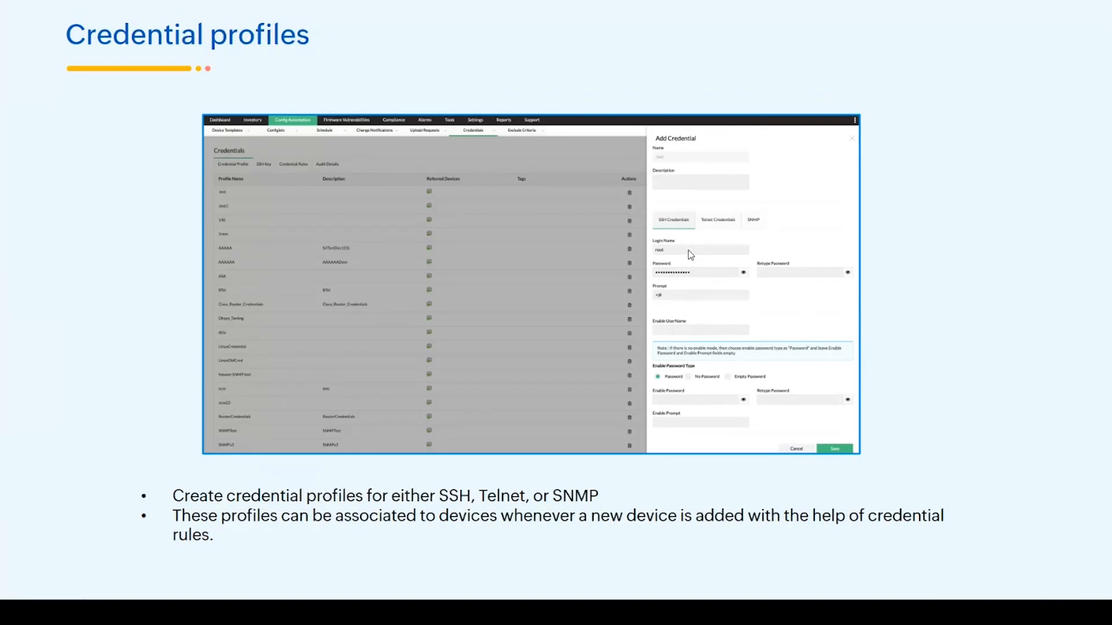
# Step: Switch to Network Configuration Manager and browse the credential profile list in Config Automation
pyautogui.hotkey('alt', 'Tab')
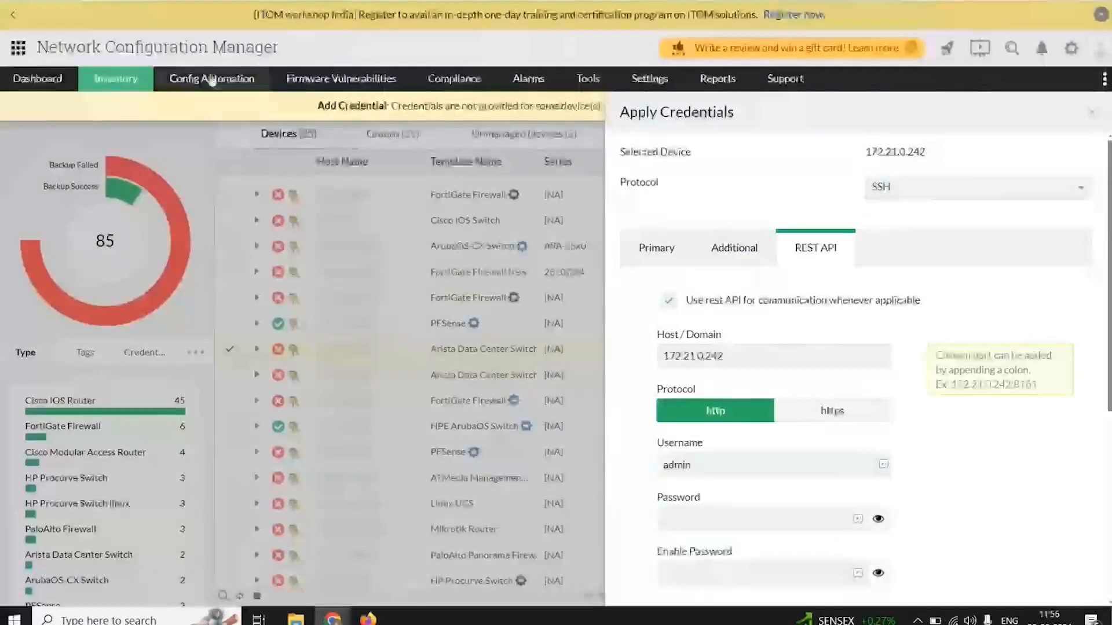
pyautogui.click(212, 81)
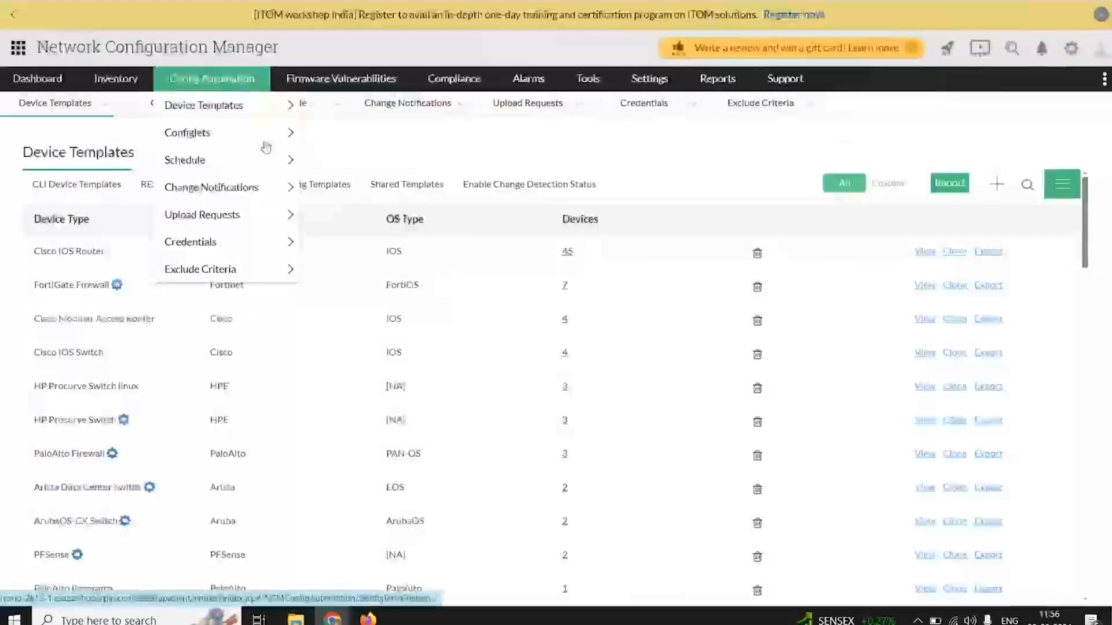
pyautogui.moveTo(265, 147)
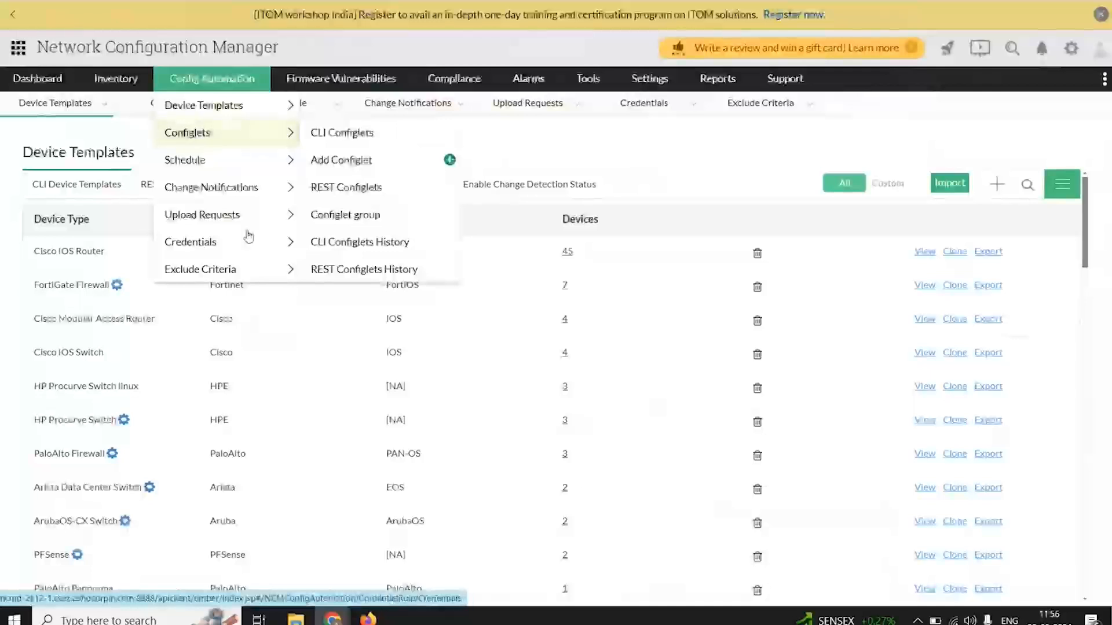
pyautogui.click(256, 247)
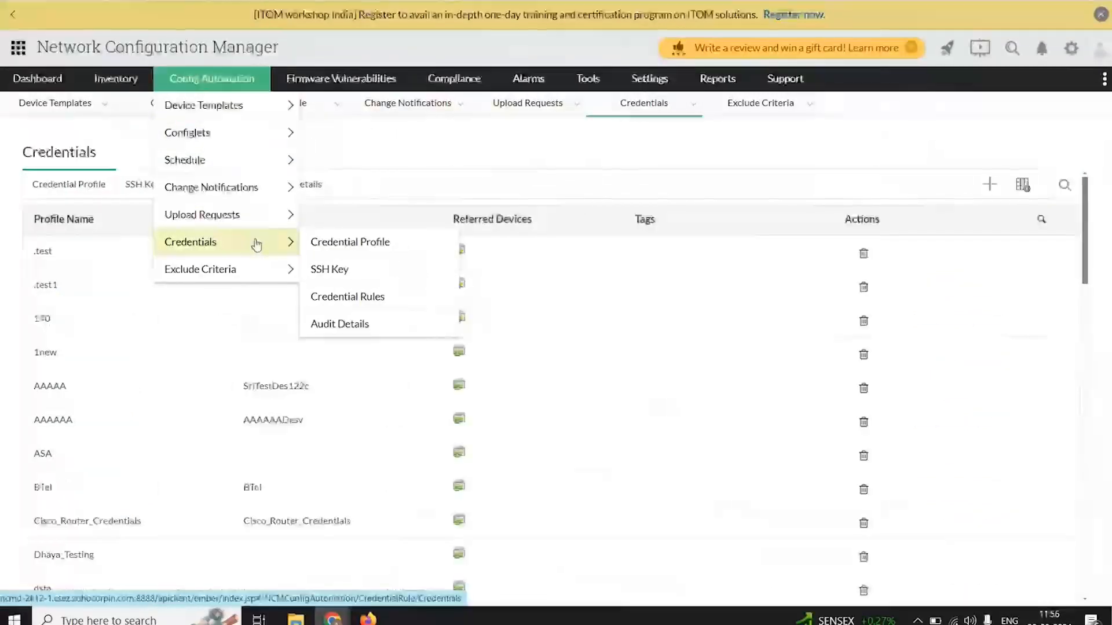
pyautogui.scroll(-4, 354, 325)
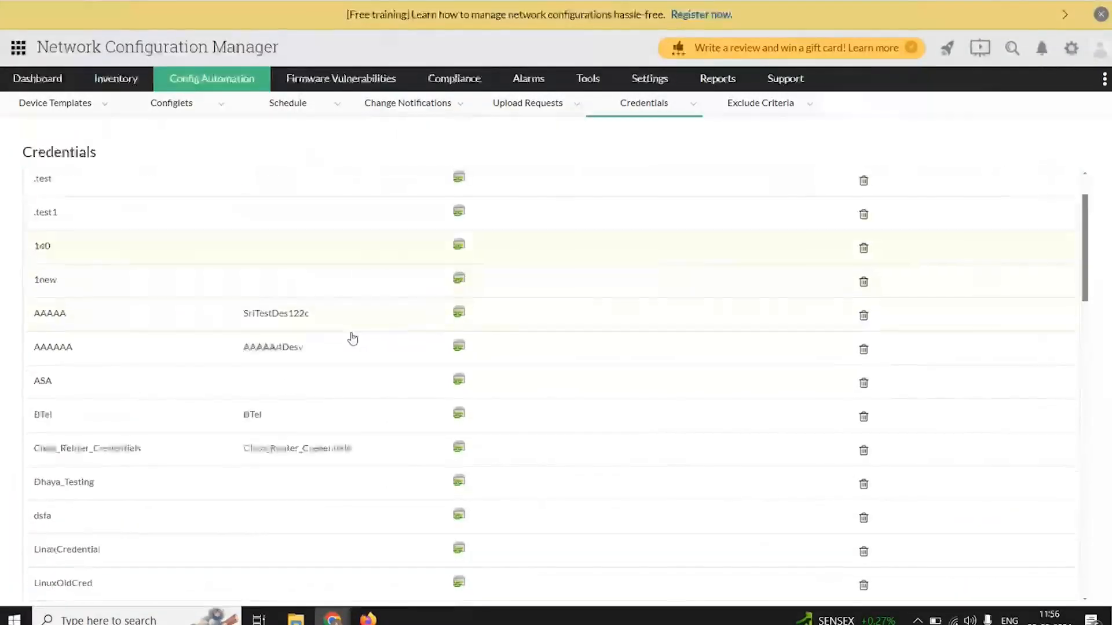
pyautogui.scroll(-6, 352, 340)
pyautogui.scroll(10, 355, 340)
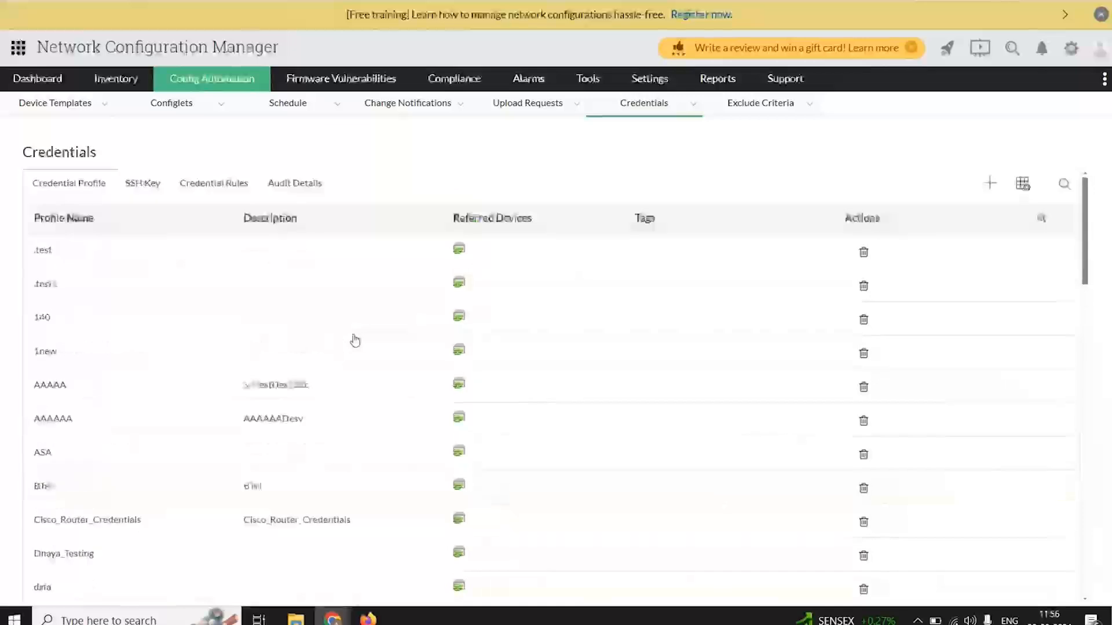
# Step: Open a blank credential profile form, examine its SSH and enable-mode fields, and close it without saving
pyautogui.click(989, 186)
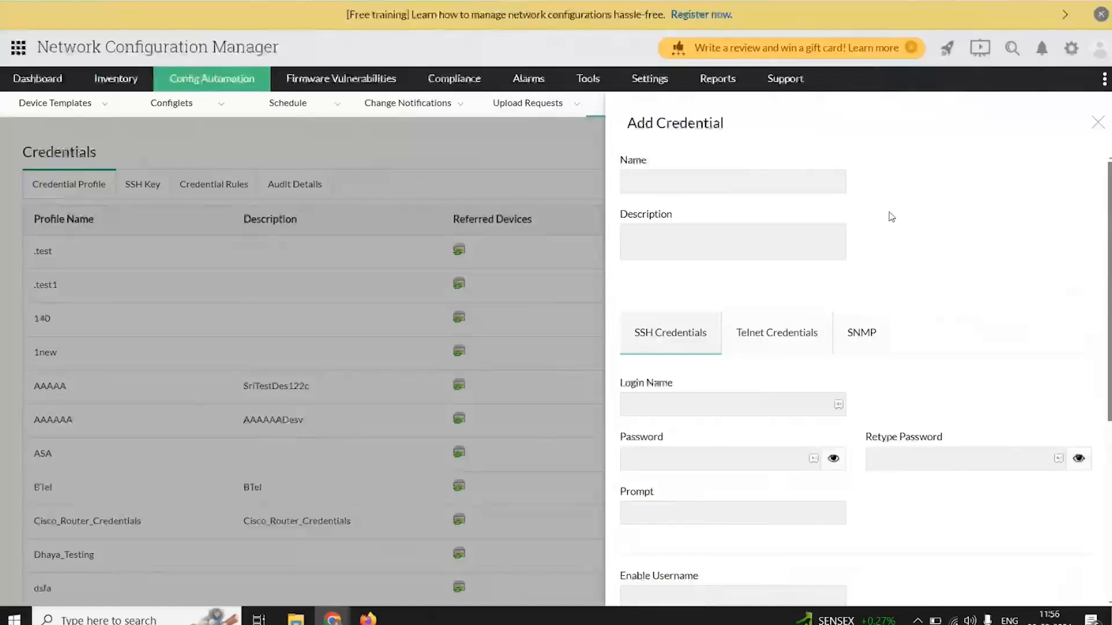
pyautogui.click(771, 243)
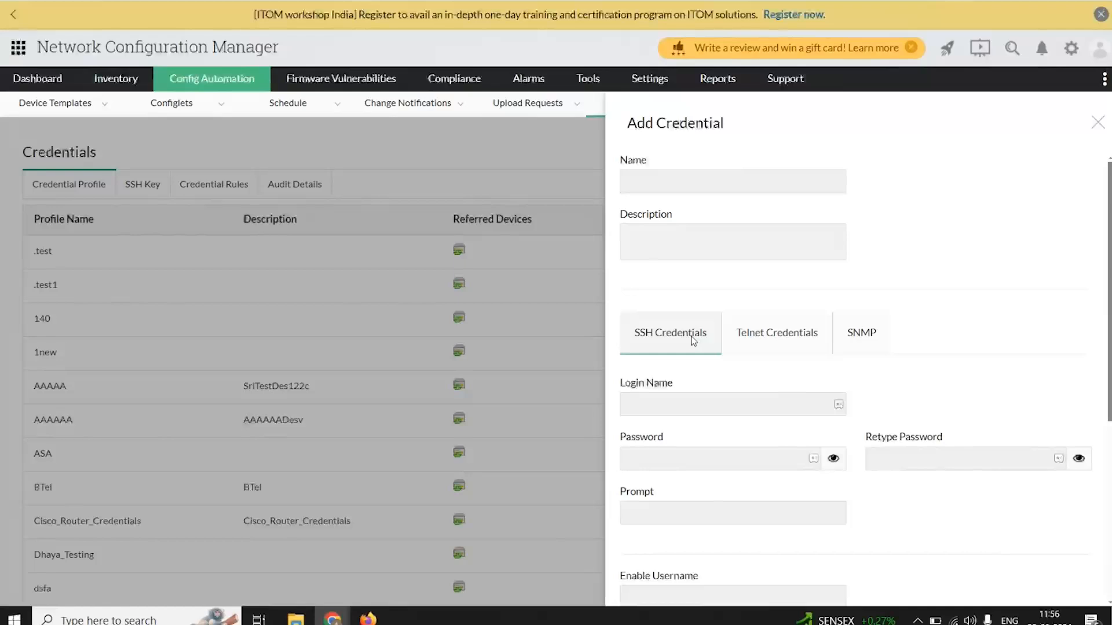
pyautogui.scroll(-1, 708, 374)
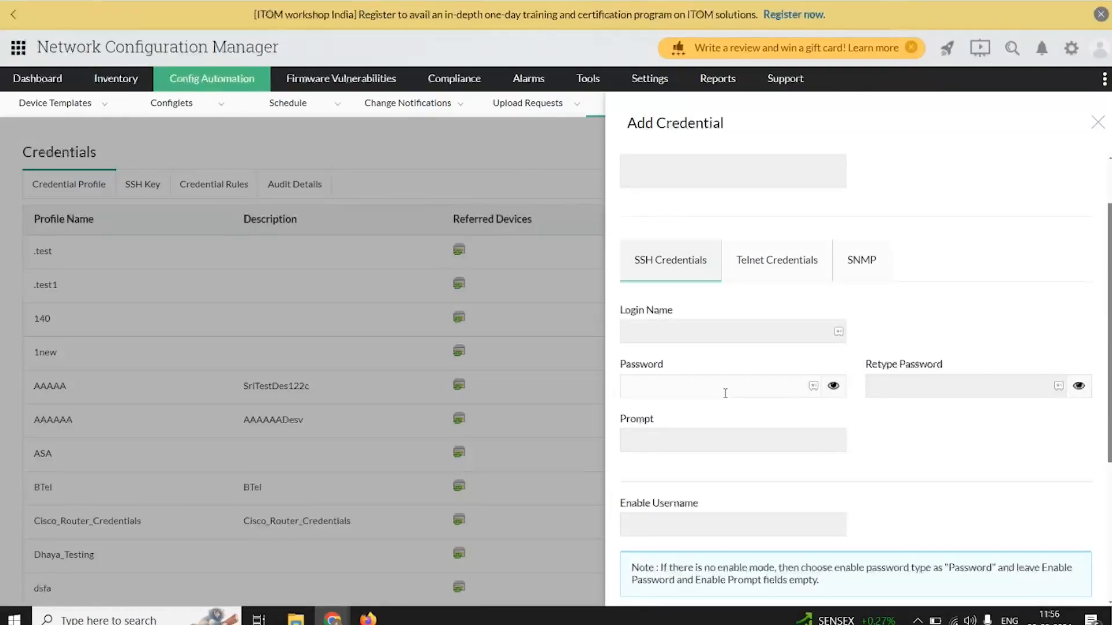
pyautogui.scroll(-3, 810, 432)
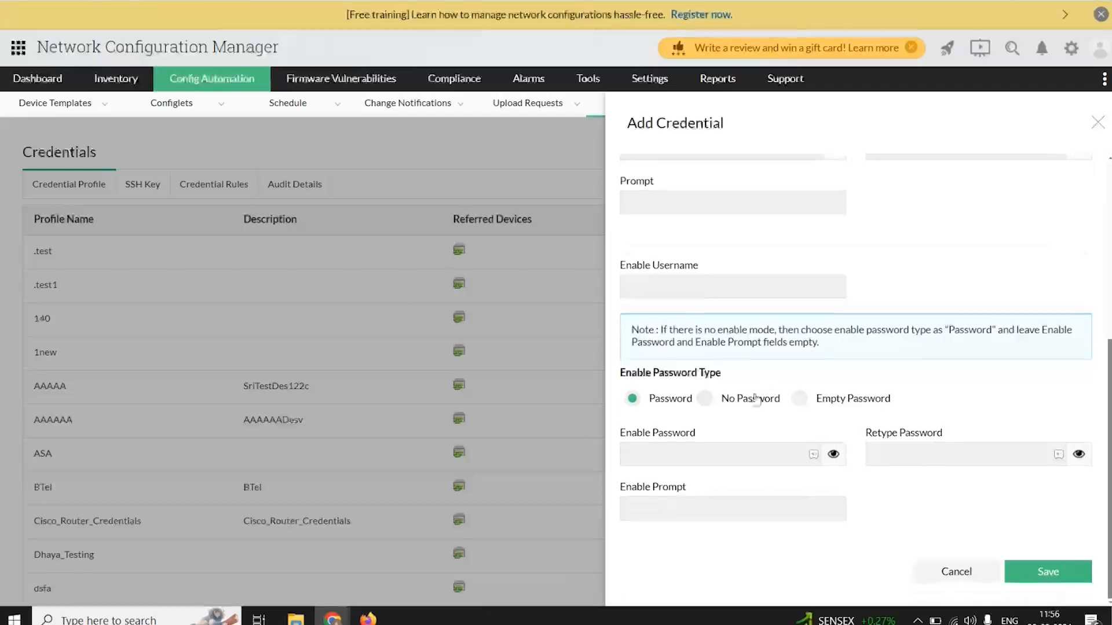
pyautogui.scroll(-1, 765, 406)
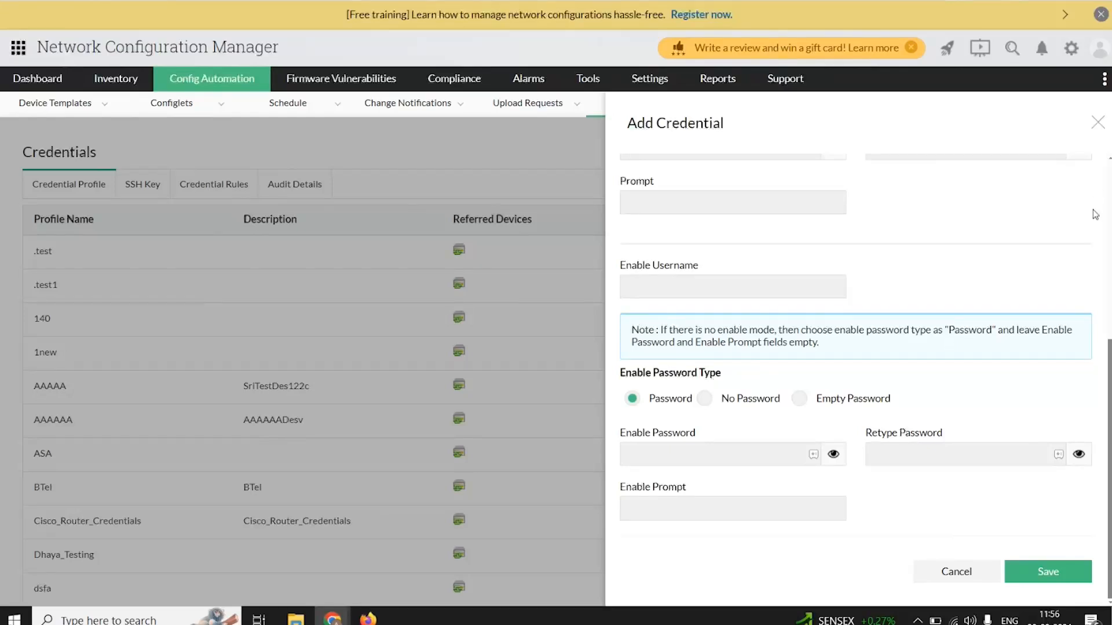
pyautogui.scroll(1, 1093, 197)
pyautogui.click(1097, 123)
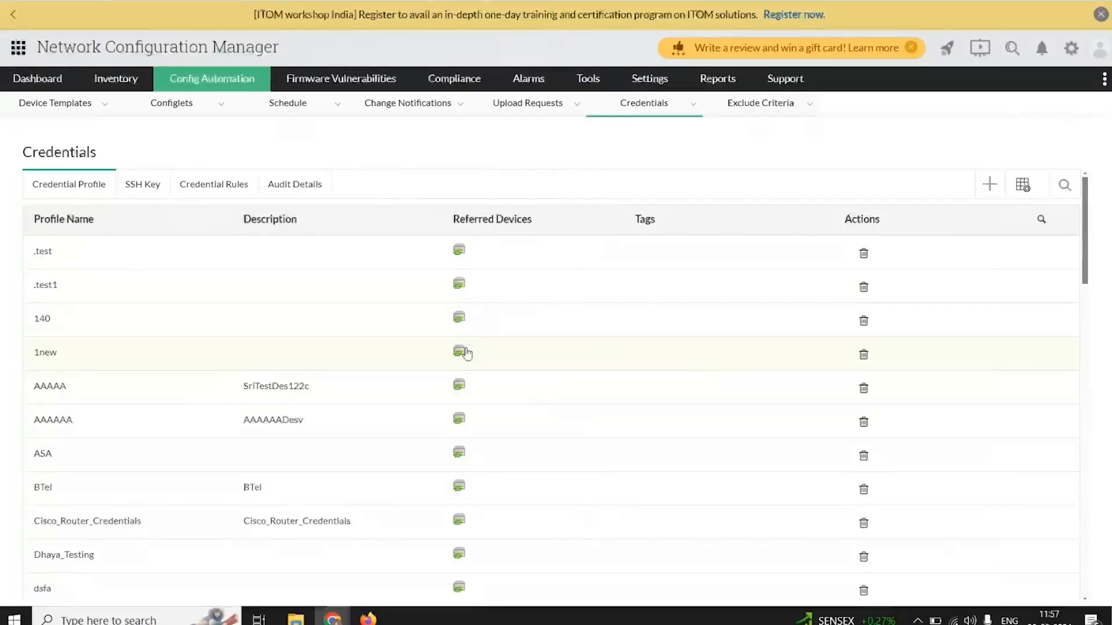
# Step: Show the Credential rule slide in the presentation, and open a blank credential rule form in Network Configuration Manager
pyautogui.hotkey('alt', 'Tab')
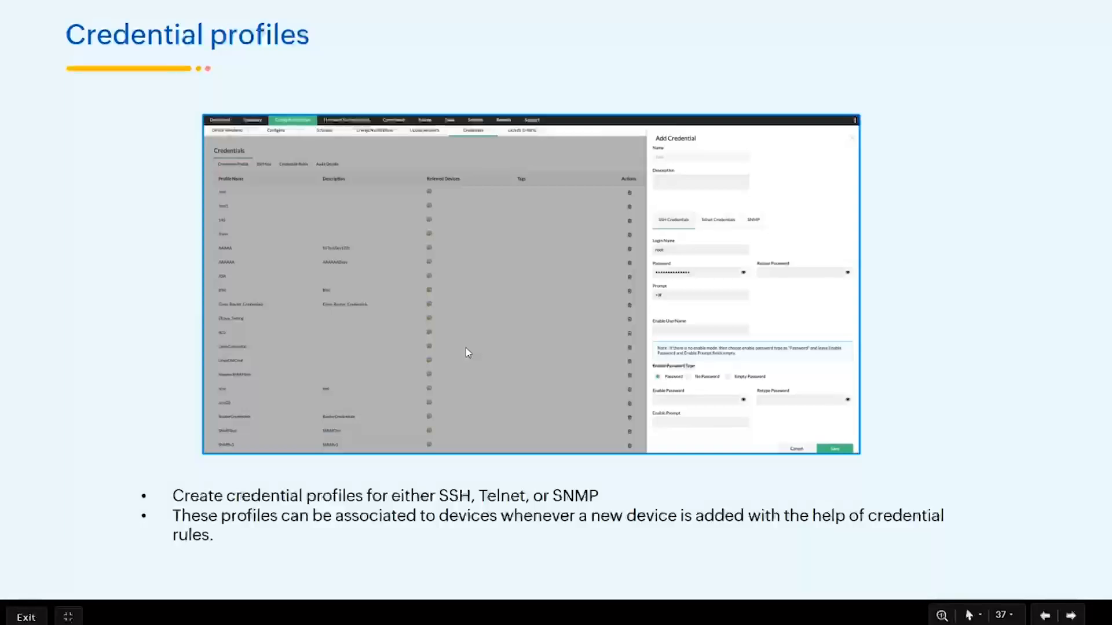
pyautogui.click(466, 349)
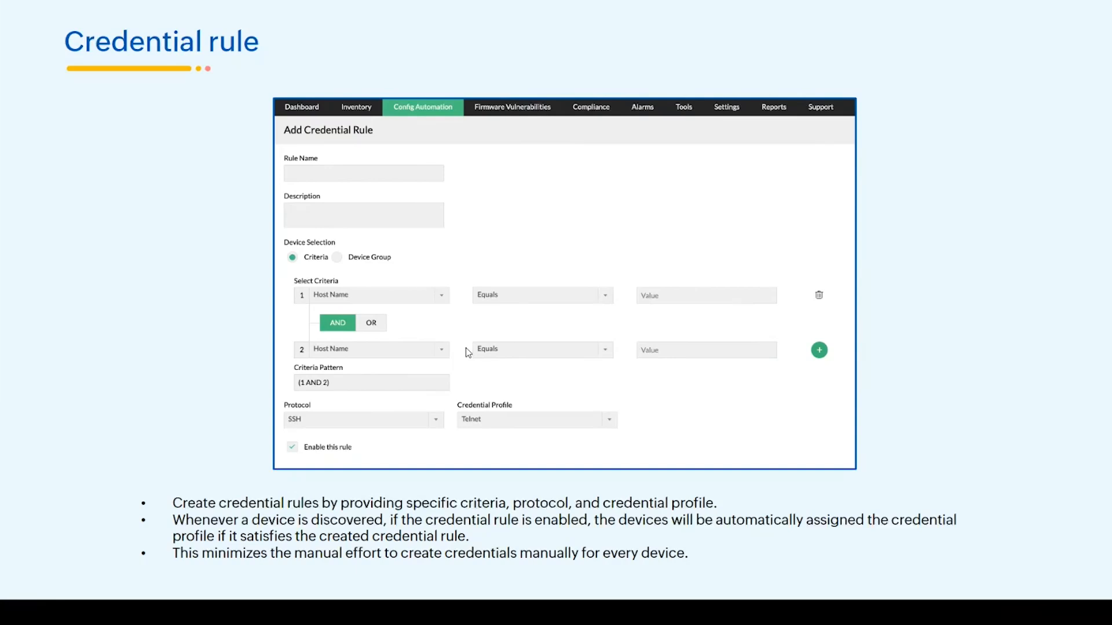
pyautogui.hotkey('alt', 'Tab')
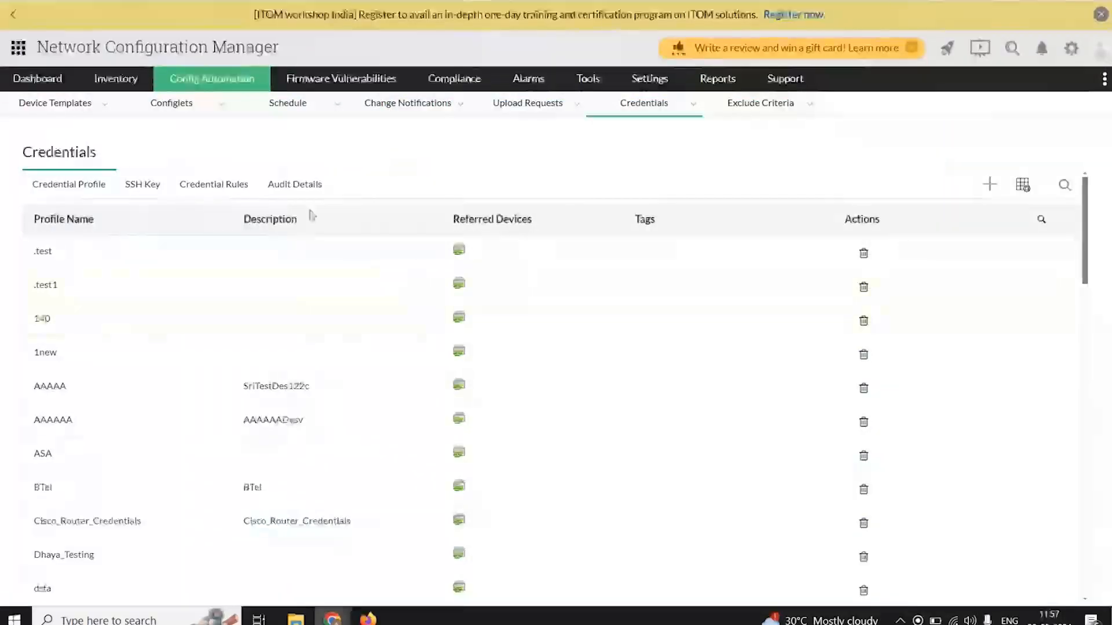
pyautogui.click(233, 193)
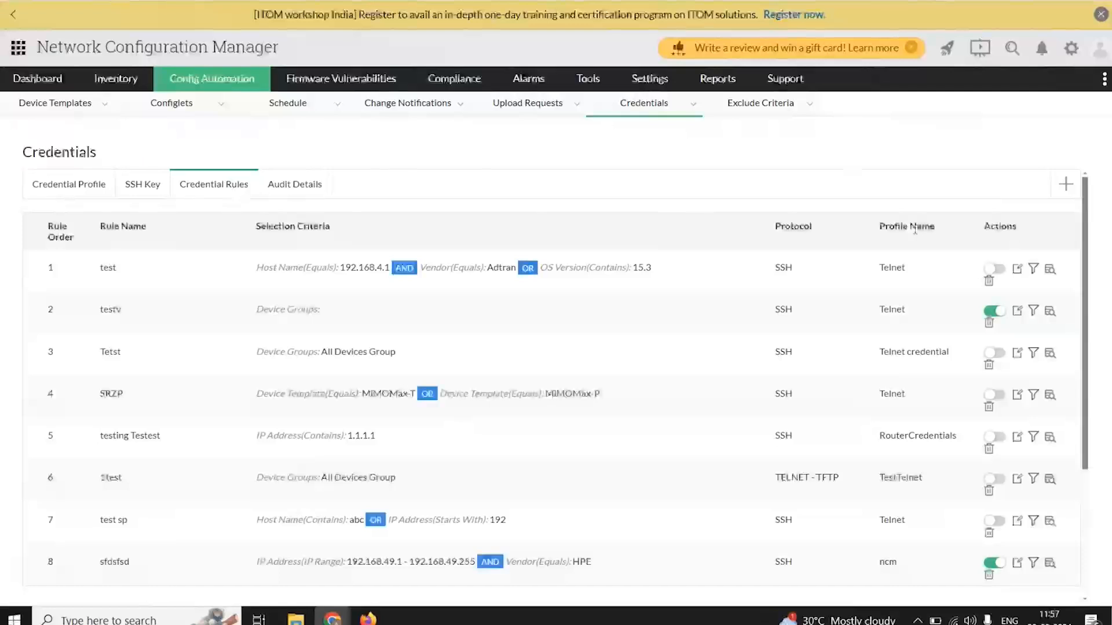
pyautogui.click(1064, 190)
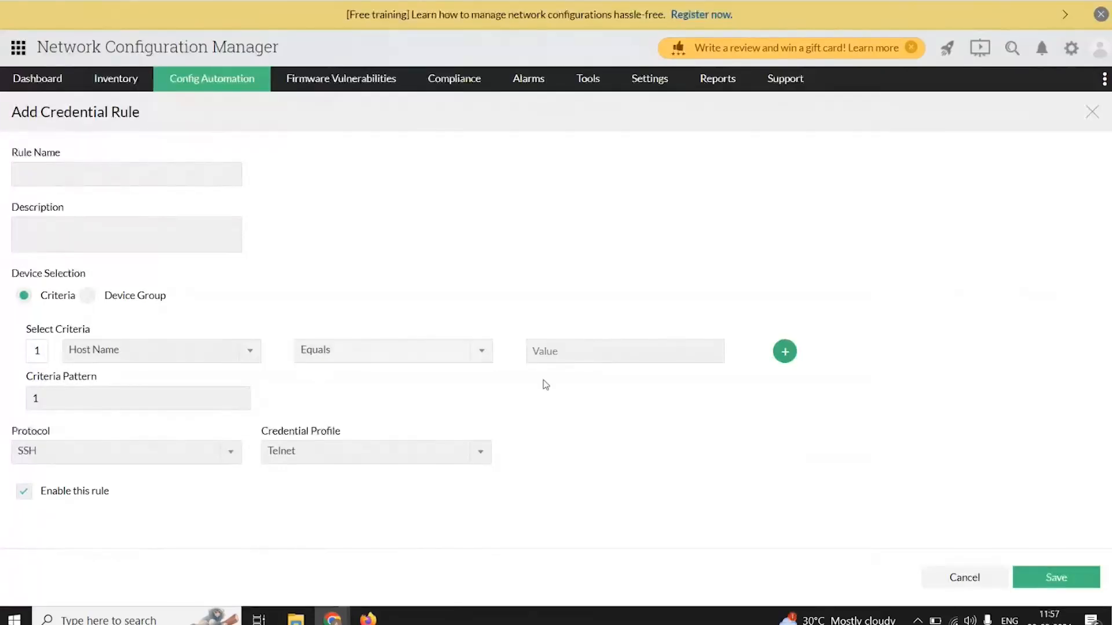
# Step: Set the credential rule's first criterion to Vendor and examine the vendor values it can be compared with
pyautogui.click(207, 365)
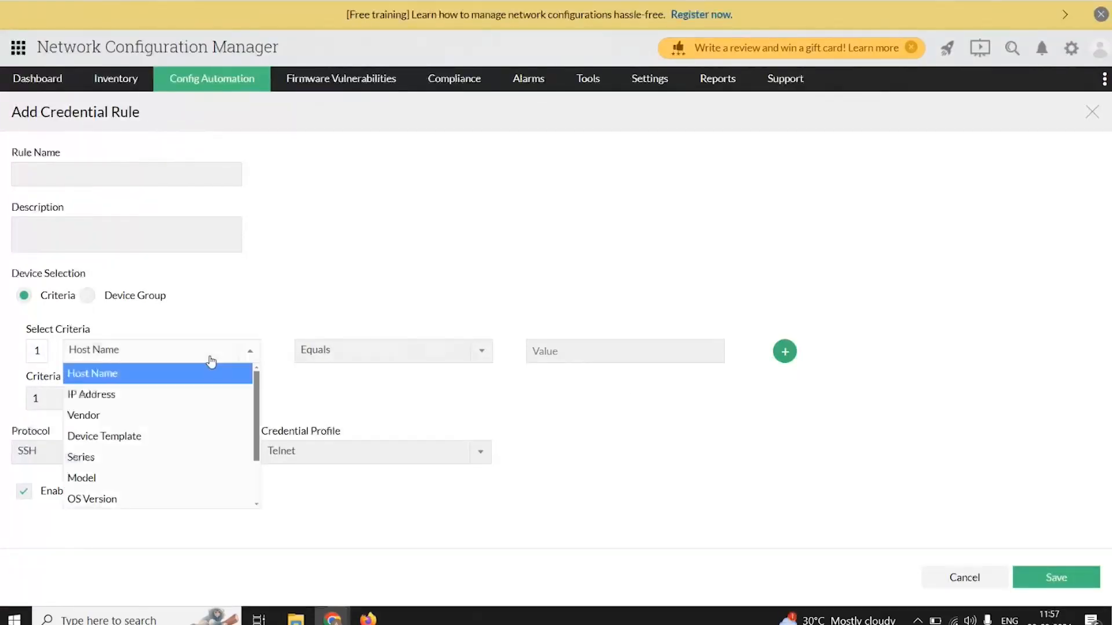
pyautogui.click(199, 415)
pyautogui.click(551, 354)
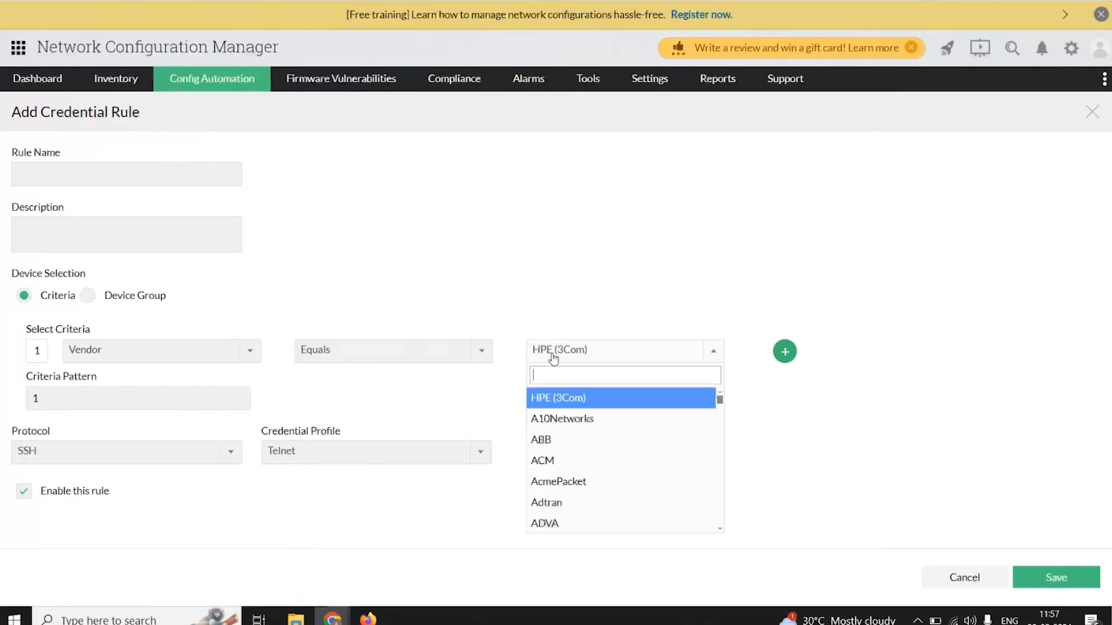
pyautogui.click(595, 295)
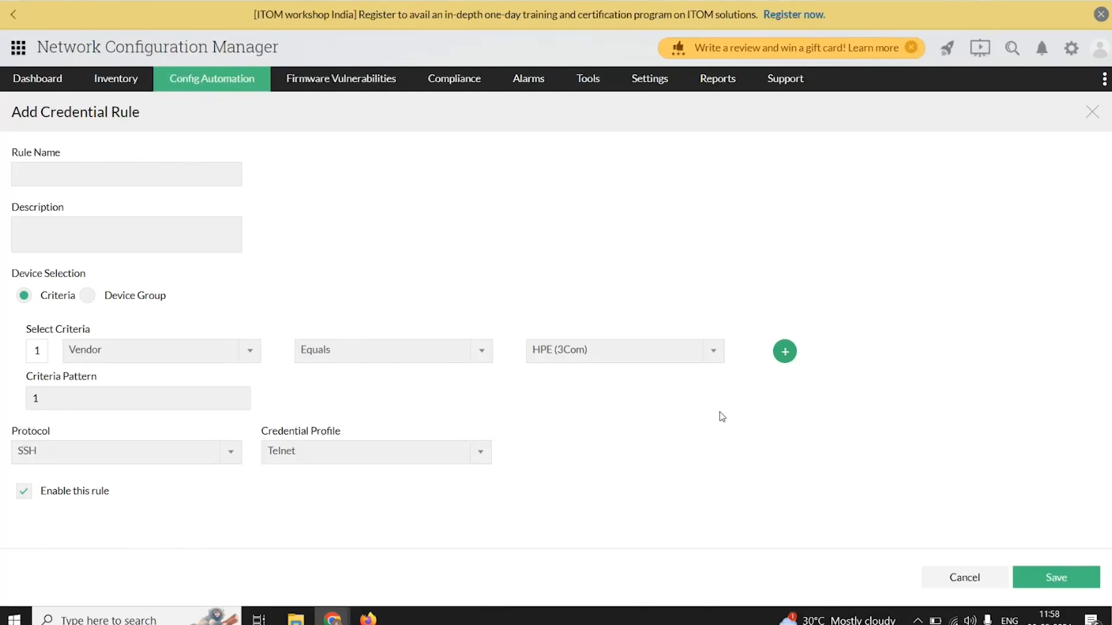
# Step: Show the presentation's Possible error slide on failed file transfer, and examine the TFTP and SCP/SFTP servers in Network Configuration Manager's Server Settings
pyautogui.hotkey('alt', 'Tab')
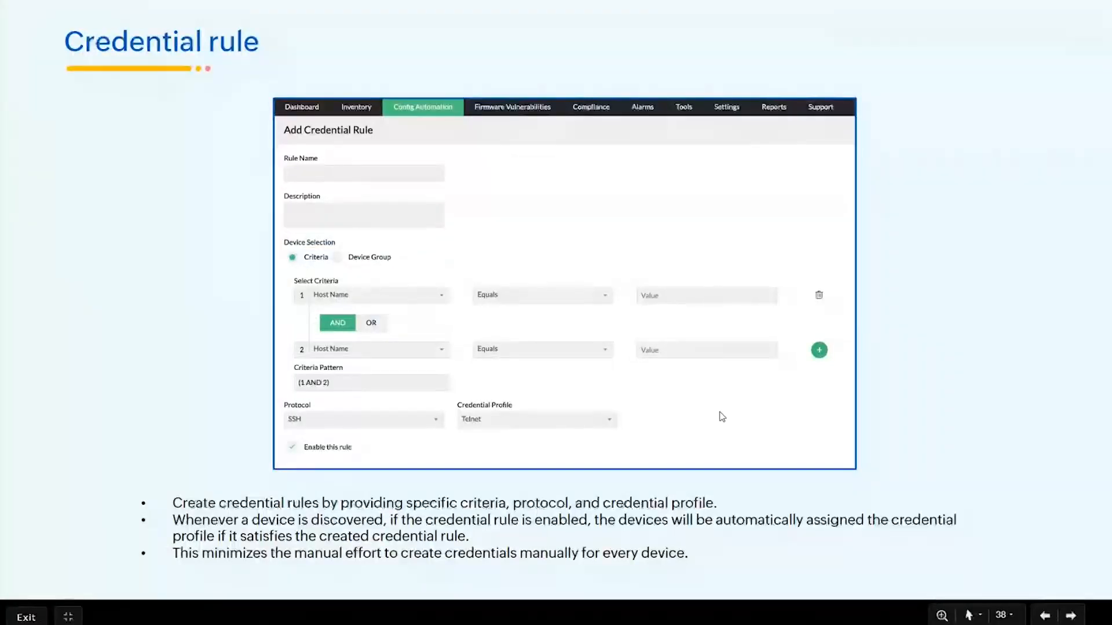
pyautogui.press('Right')
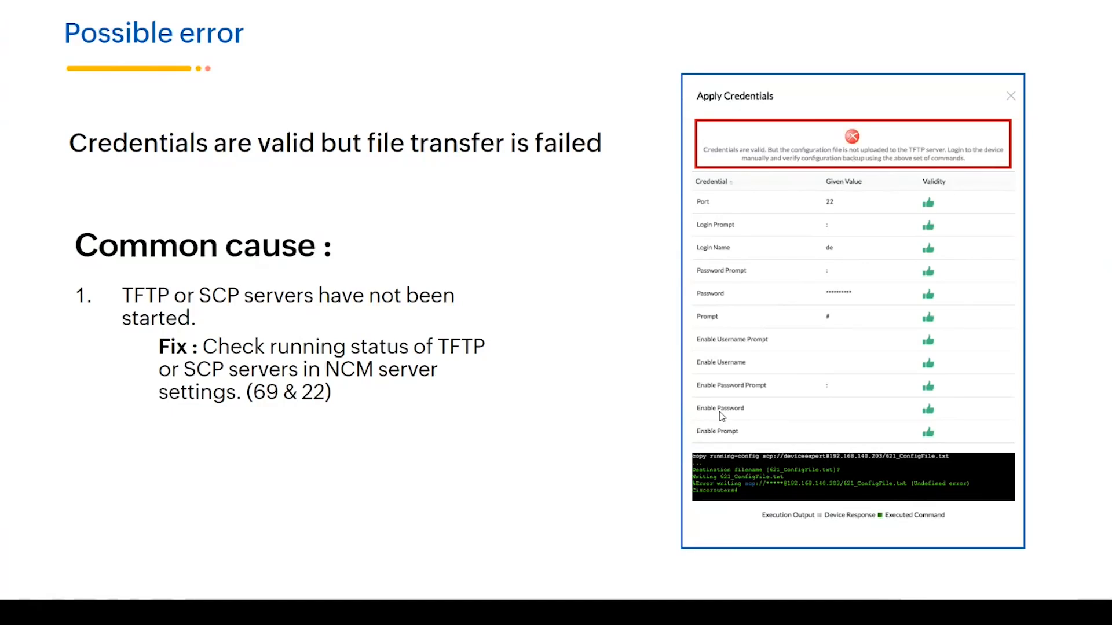
pyautogui.hotkey('alt', 'Tab')
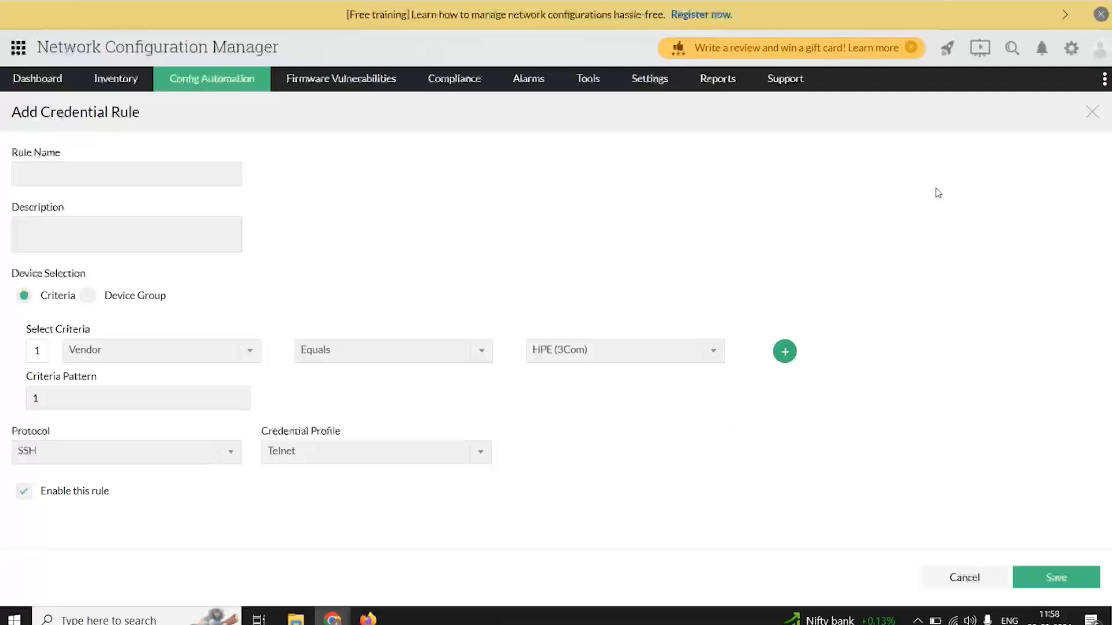
pyautogui.moveTo(665, 75)
pyautogui.moveTo(671, 120)
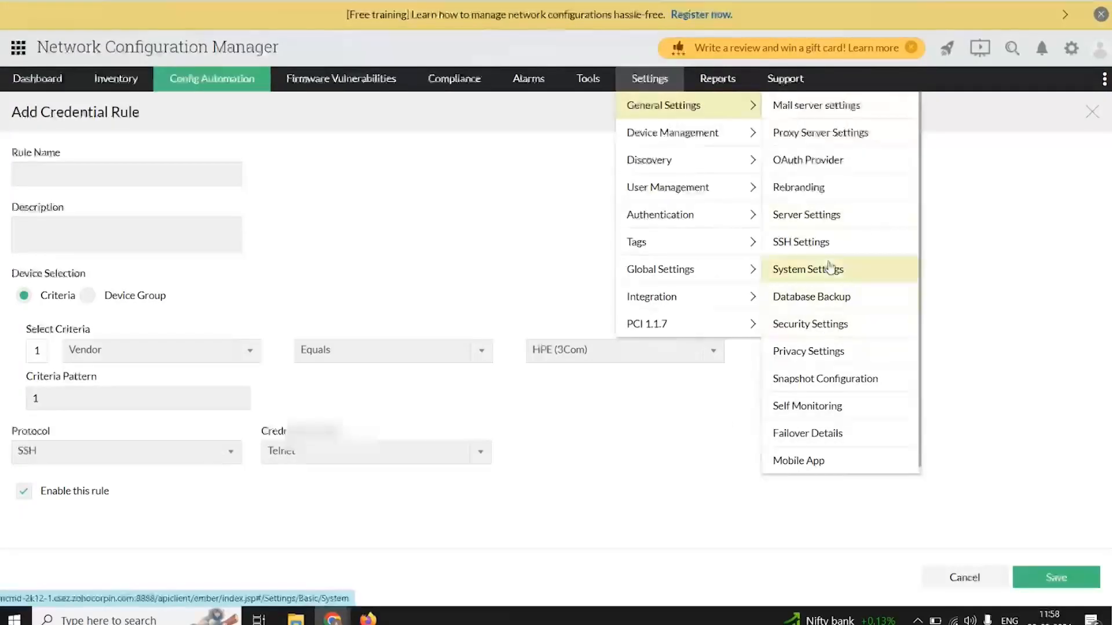
pyautogui.click(829, 224)
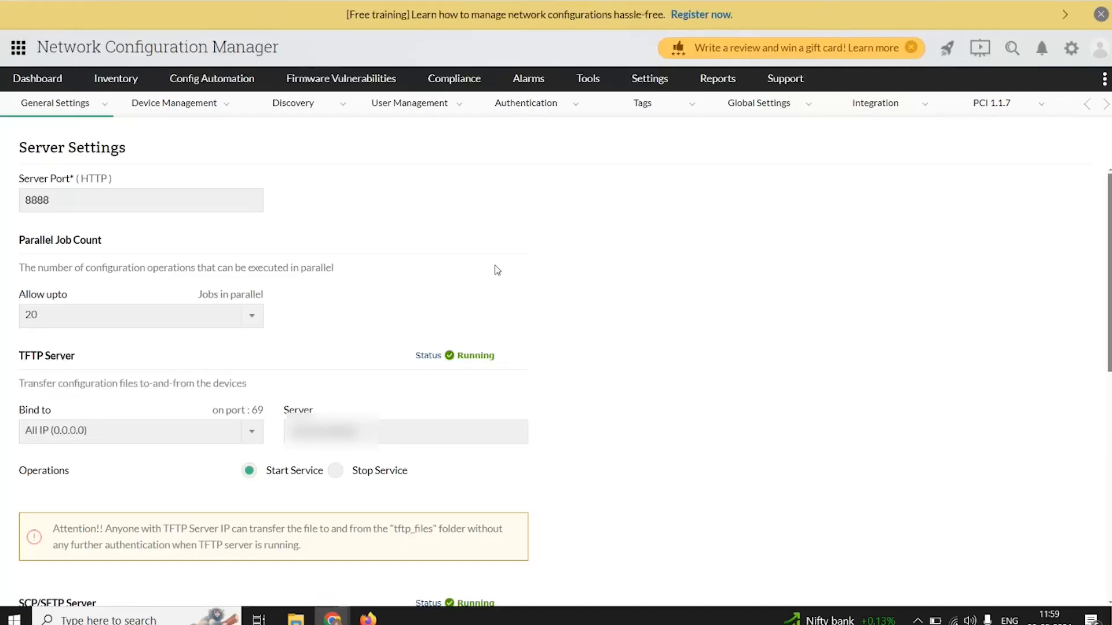
pyautogui.scroll(-4, 497, 269)
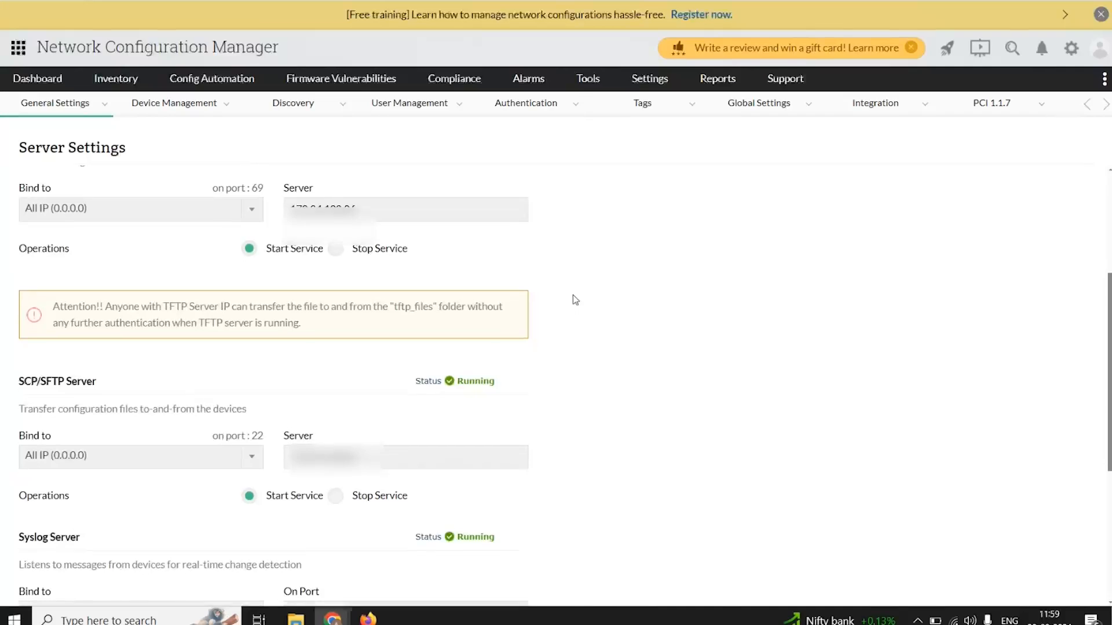
pyautogui.scroll(-1, 575, 299)
# Step: Show the Configuration backup slide in the presentation, and open the device inventory in Network Configuration Manager
pyautogui.hotkey('alt', 'Tab')
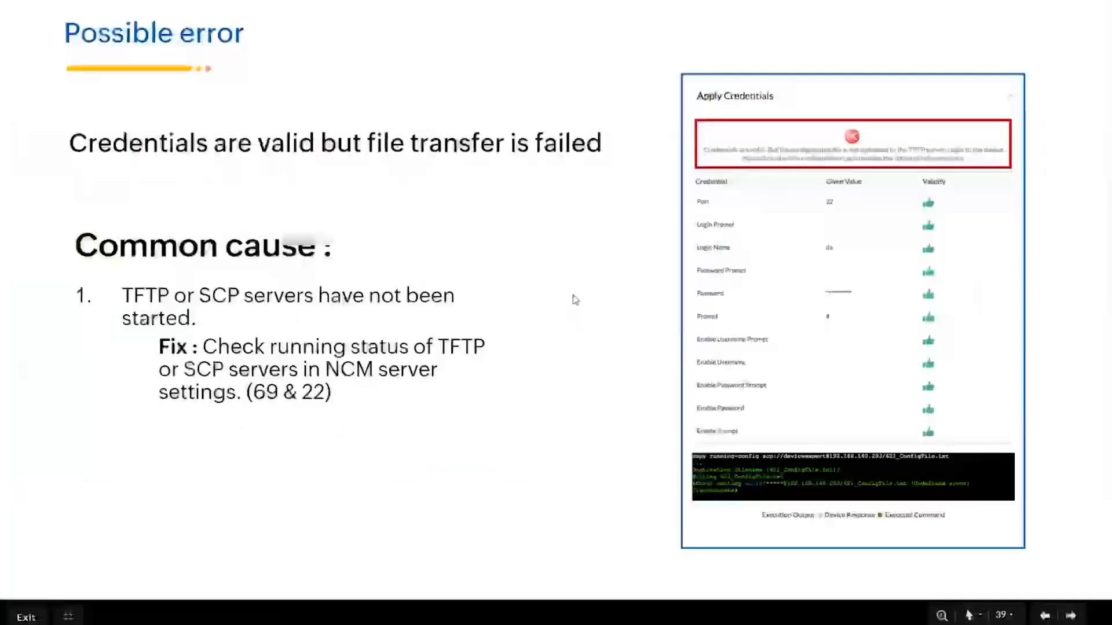
pyautogui.press('Right')
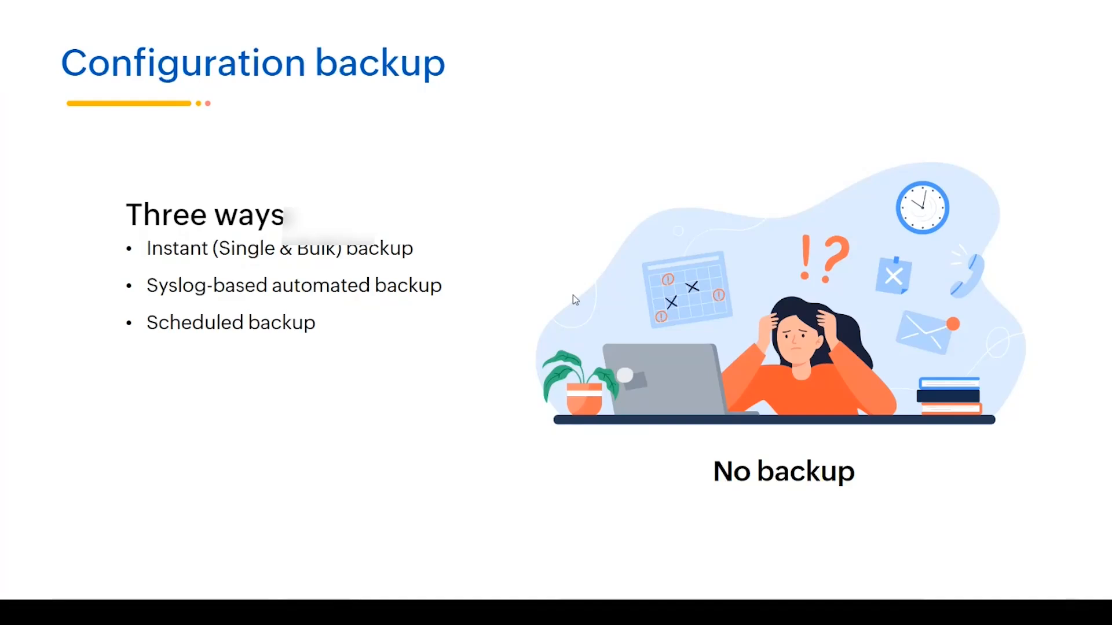
pyautogui.hotkey('alt', 'Tab')
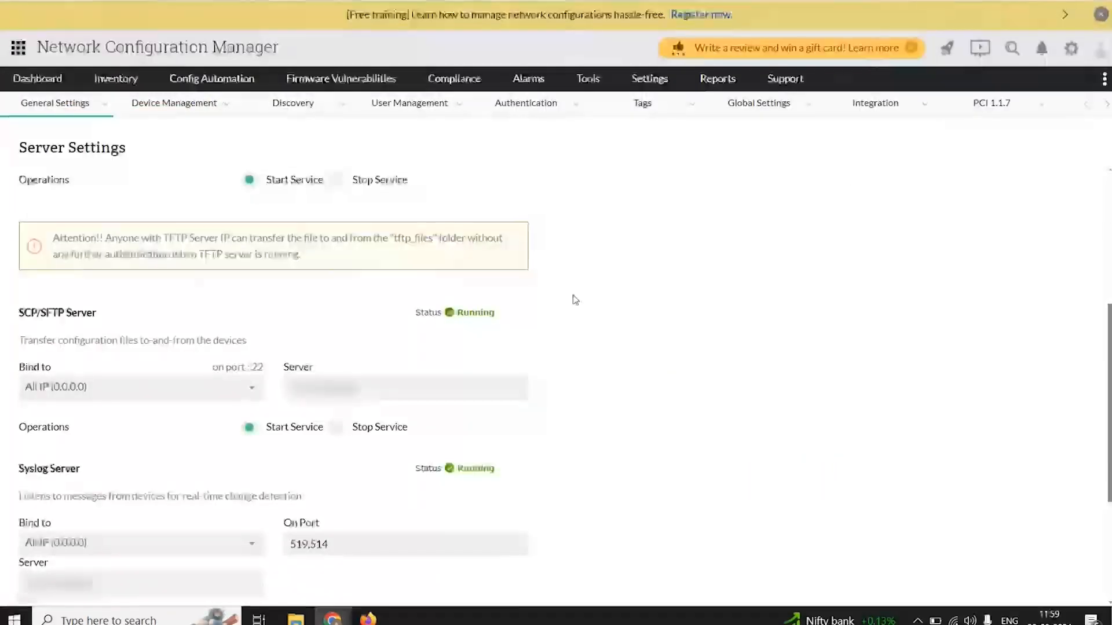
pyautogui.click(122, 85)
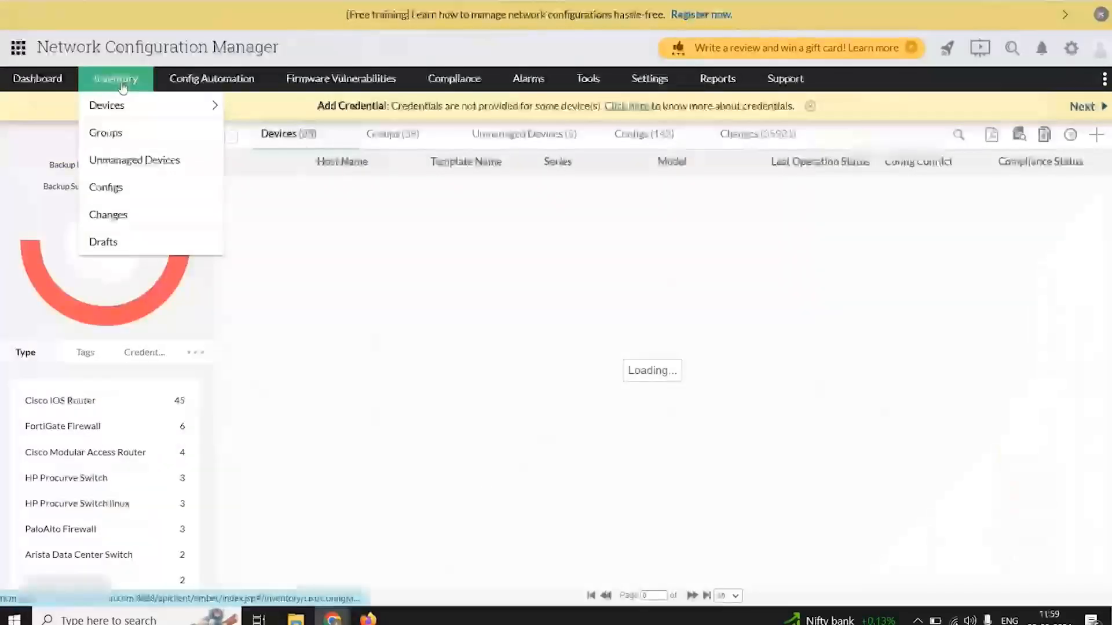
pyautogui.moveTo(151, 104)
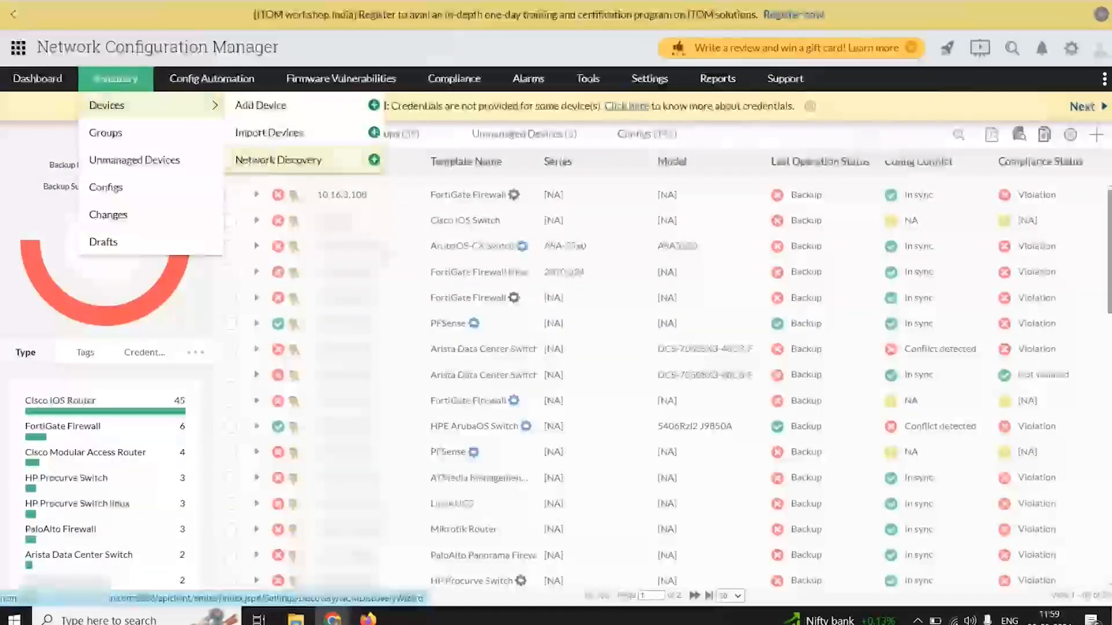
# Step: Switch to the presentation and show the Instant backup slide
pyautogui.hotkey('alt', 'Tab')
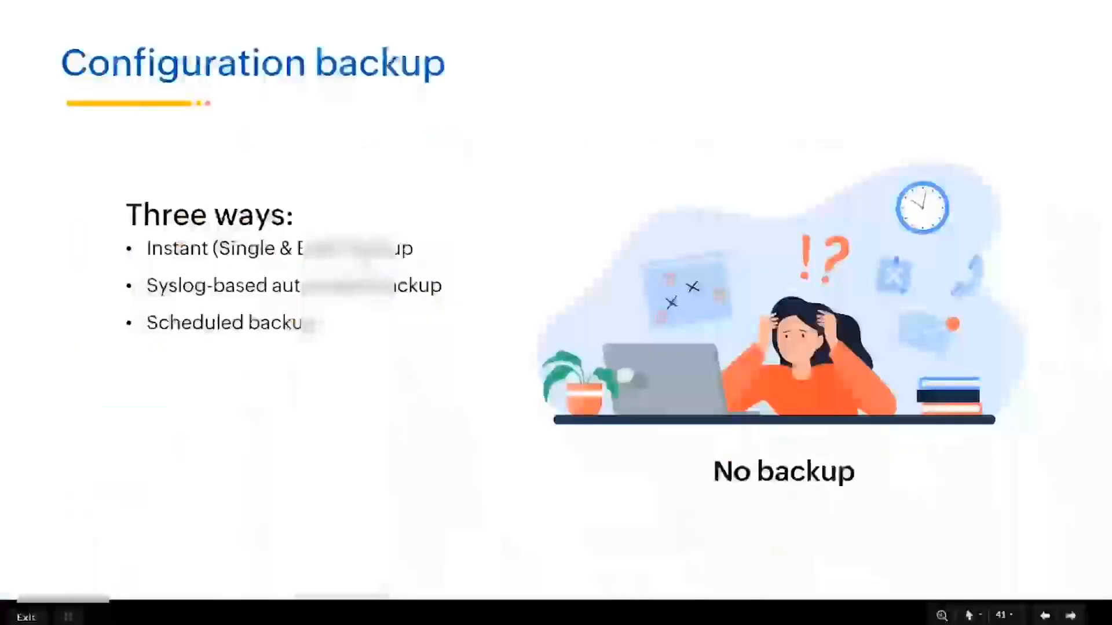
pyautogui.click(365, 255)
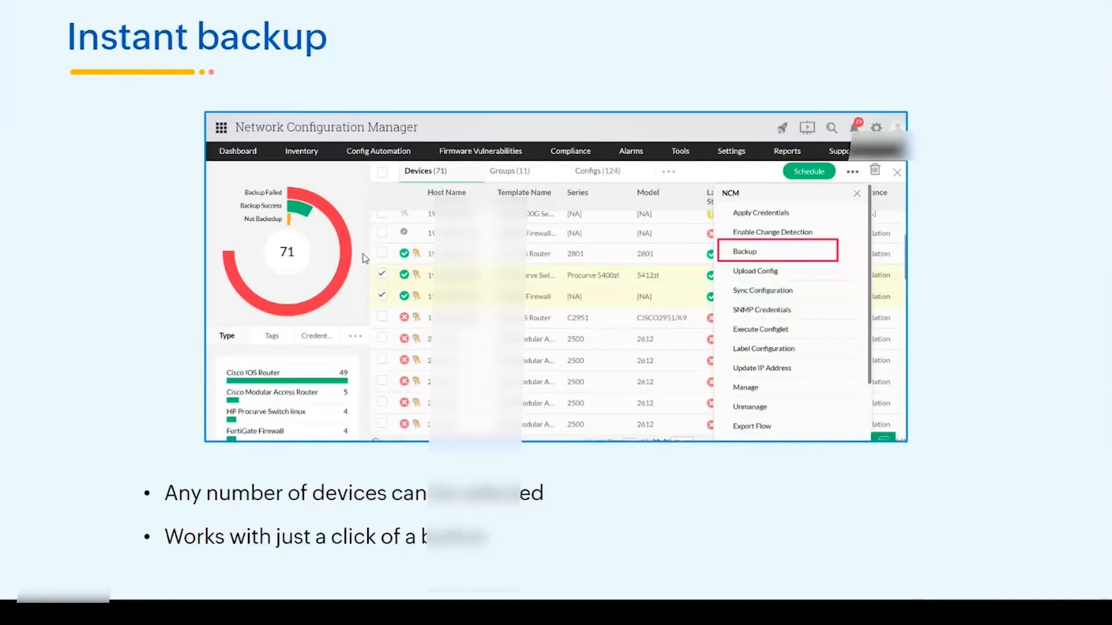
# Step: In Network Configuration Manager, select the first PFSense device and two Arista Data Center Switch devices, and view the actions available for them
pyautogui.hotkey('alt', 'Tab')
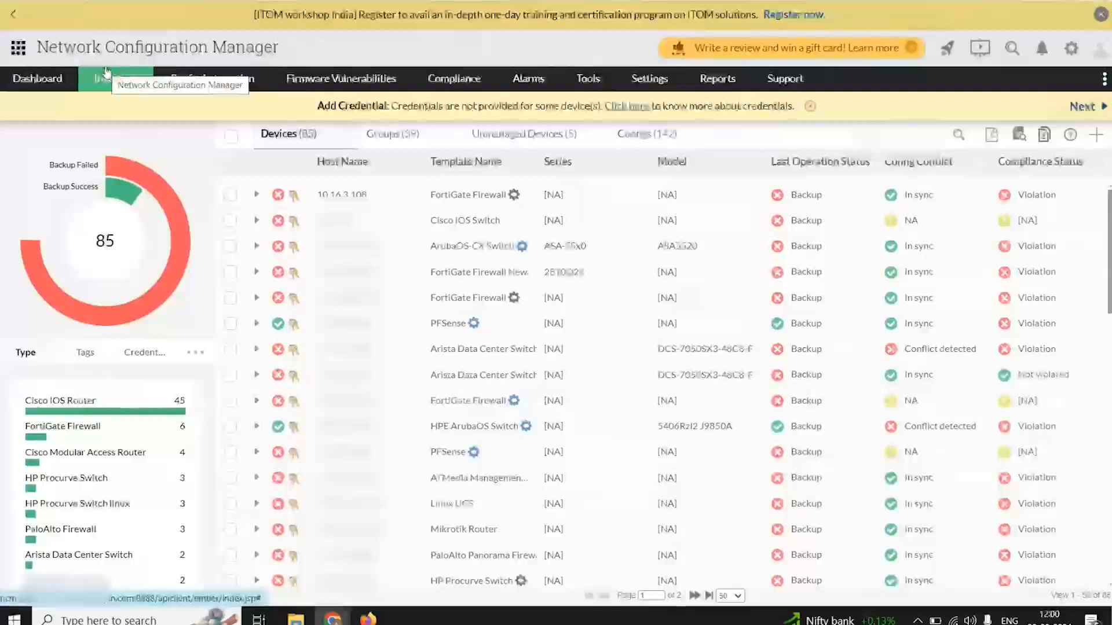
pyautogui.click(231, 323)
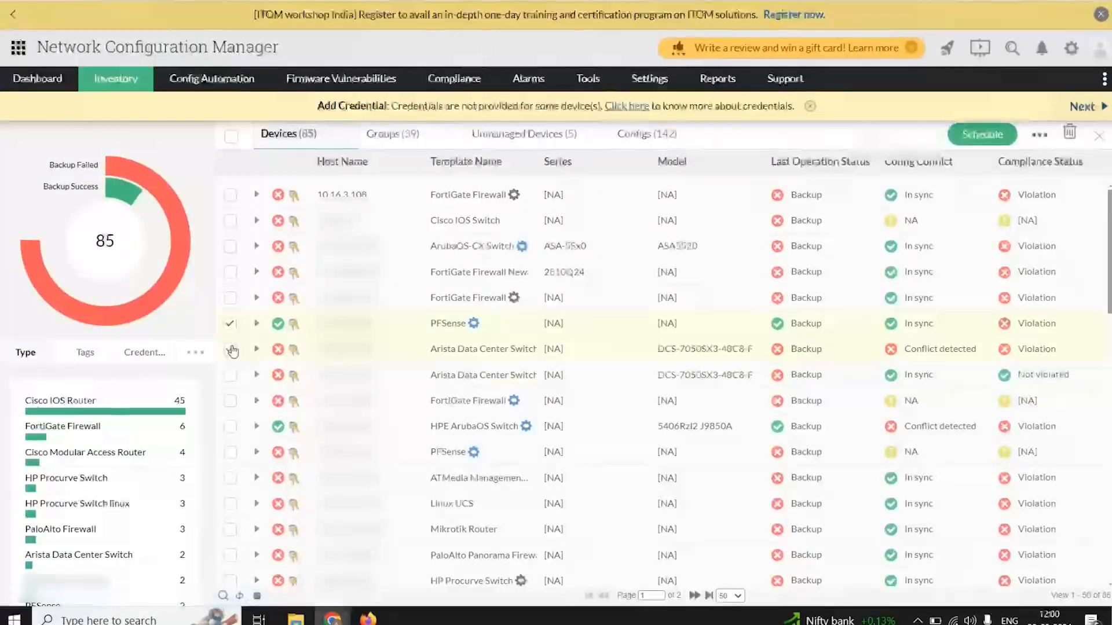
pyautogui.click(230, 349)
pyautogui.click(230, 376)
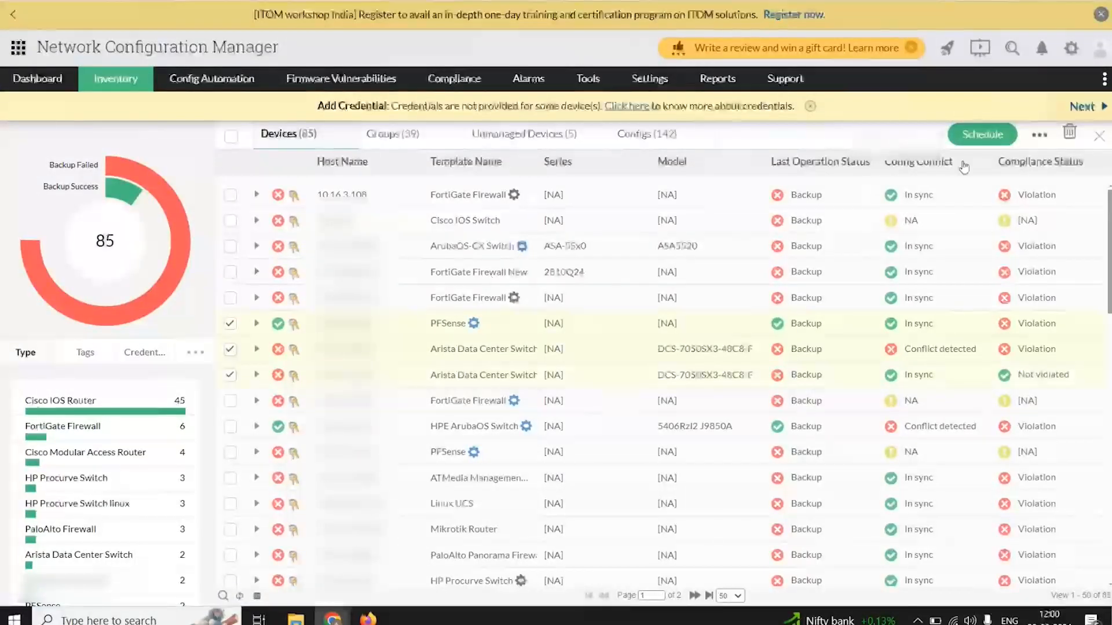
pyautogui.click(1038, 137)
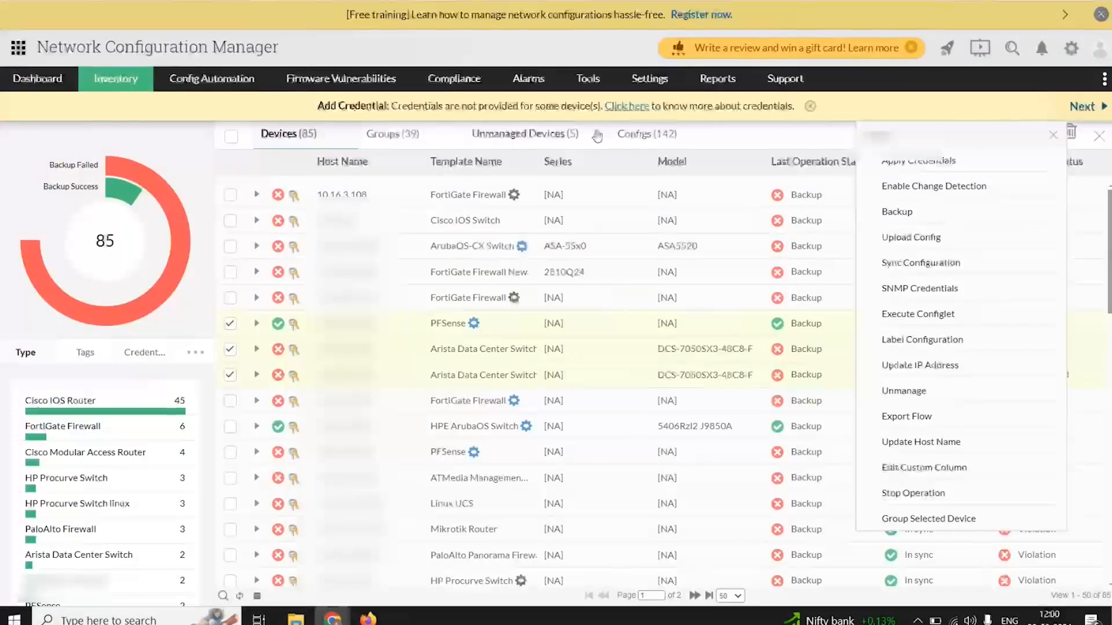
pyautogui.click(567, 52)
# Step: Switch to the presentation and advance from Instant backup to the Real-time change detection slide
pyautogui.hotkey('alt', 'Tab')
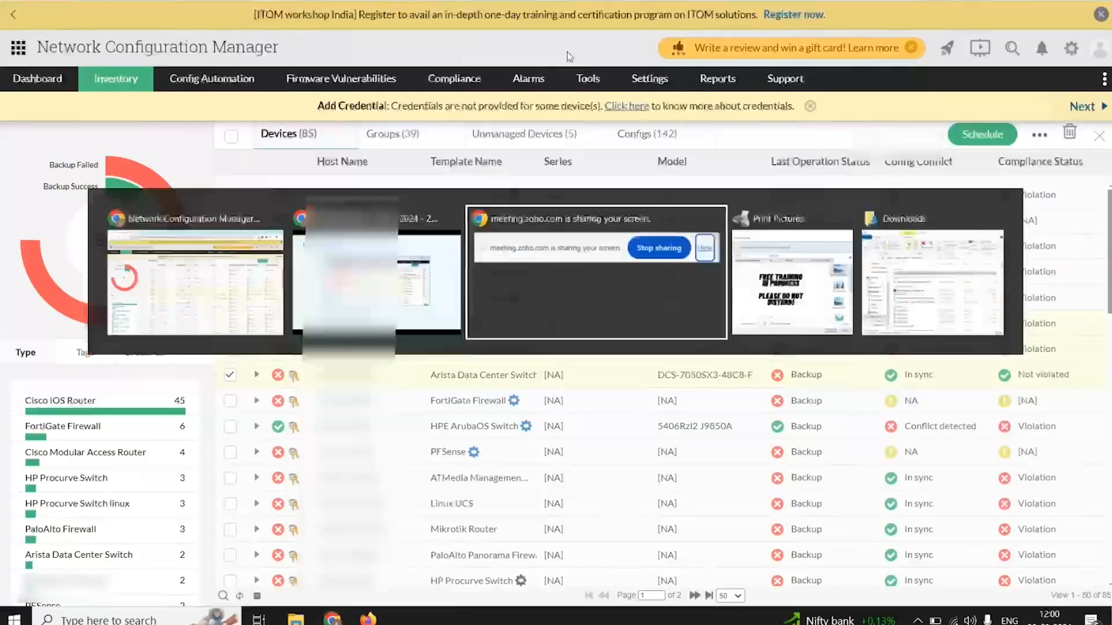
pyautogui.press('super+Tab')
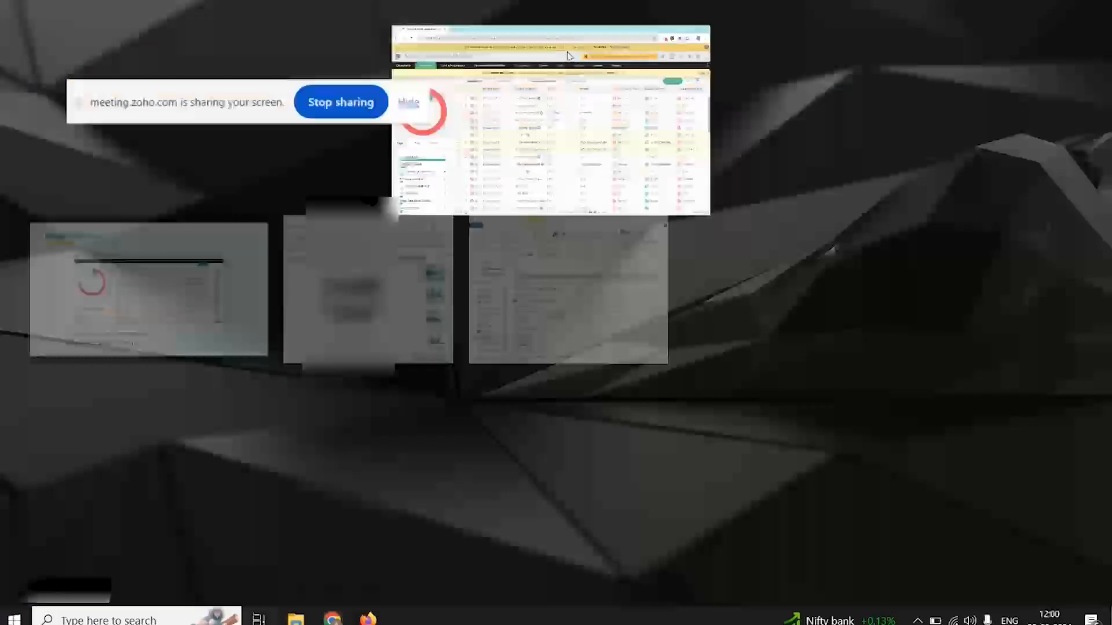
pyautogui.click(209, 296)
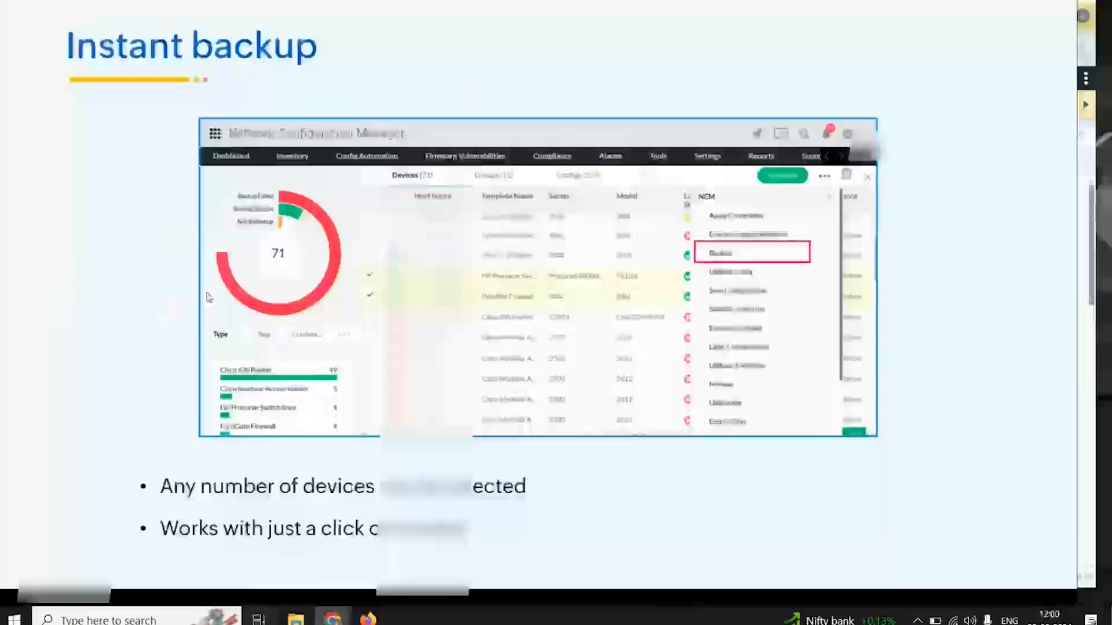
pyautogui.press('Right')
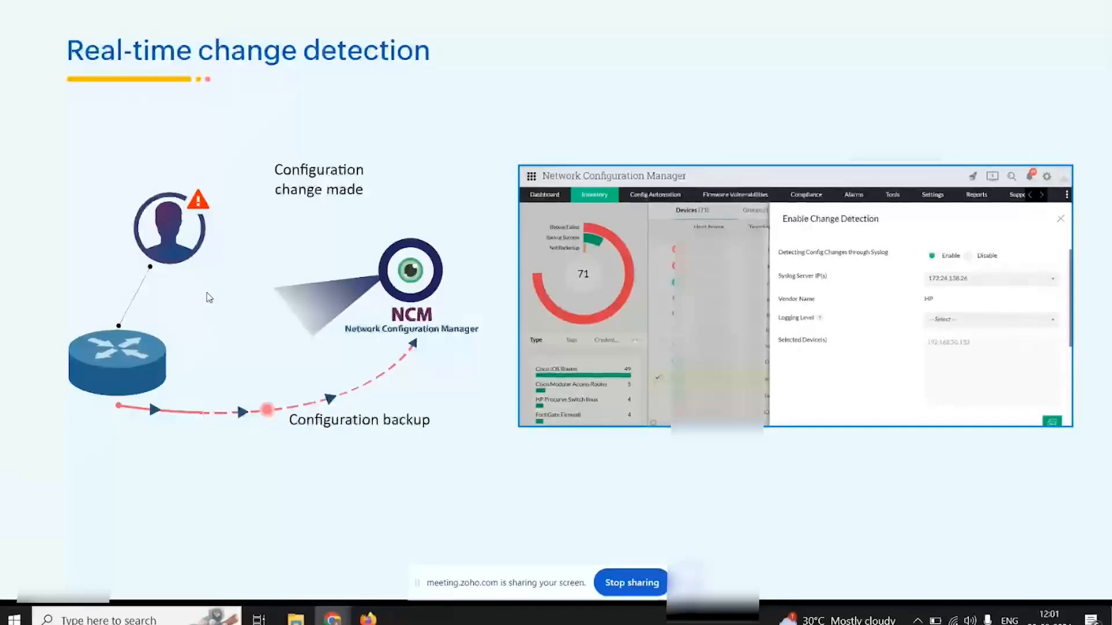
# Step: In Network Configuration Manager, examine the Enable Change Detection settings for the selected devices and close them without updating
pyautogui.hotkey('alt', 'Tab')
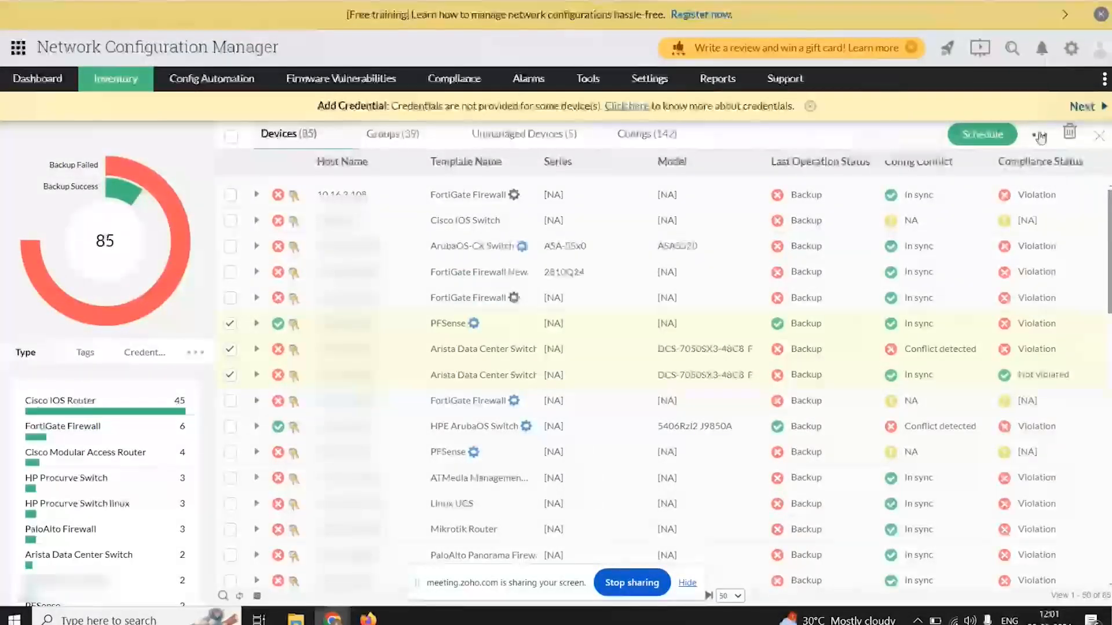
pyautogui.click(1039, 136)
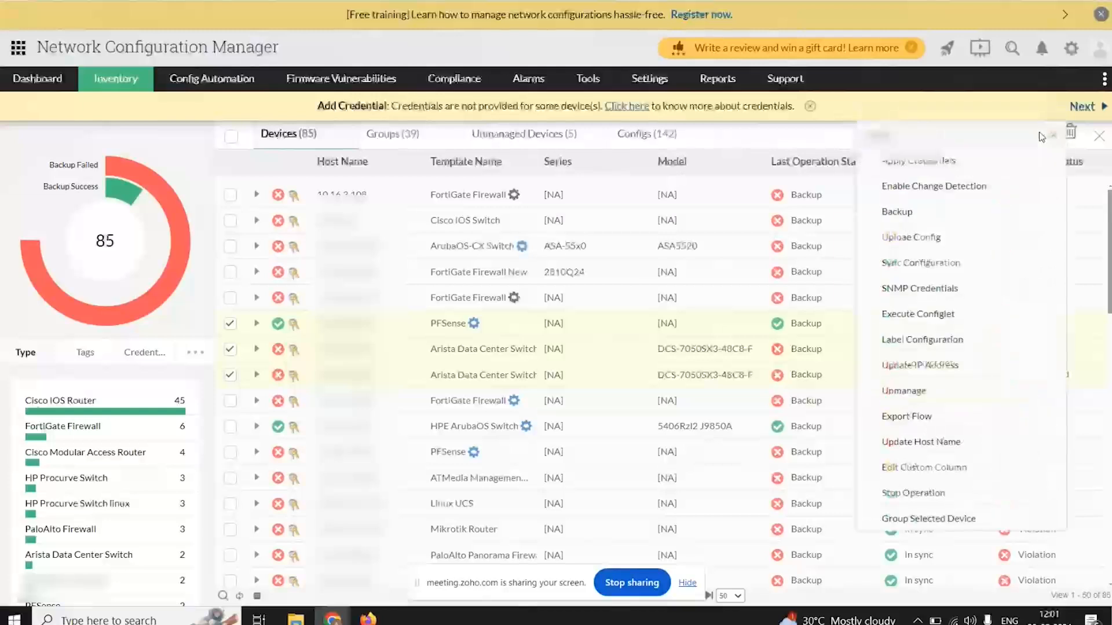
pyautogui.click(970, 187)
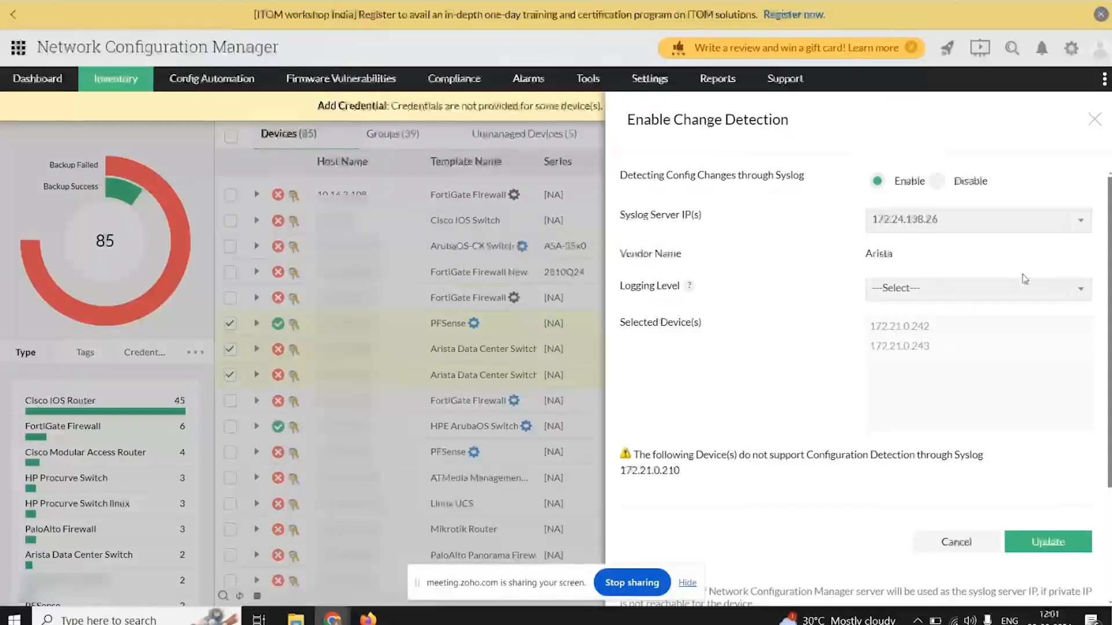
pyautogui.click(1095, 121)
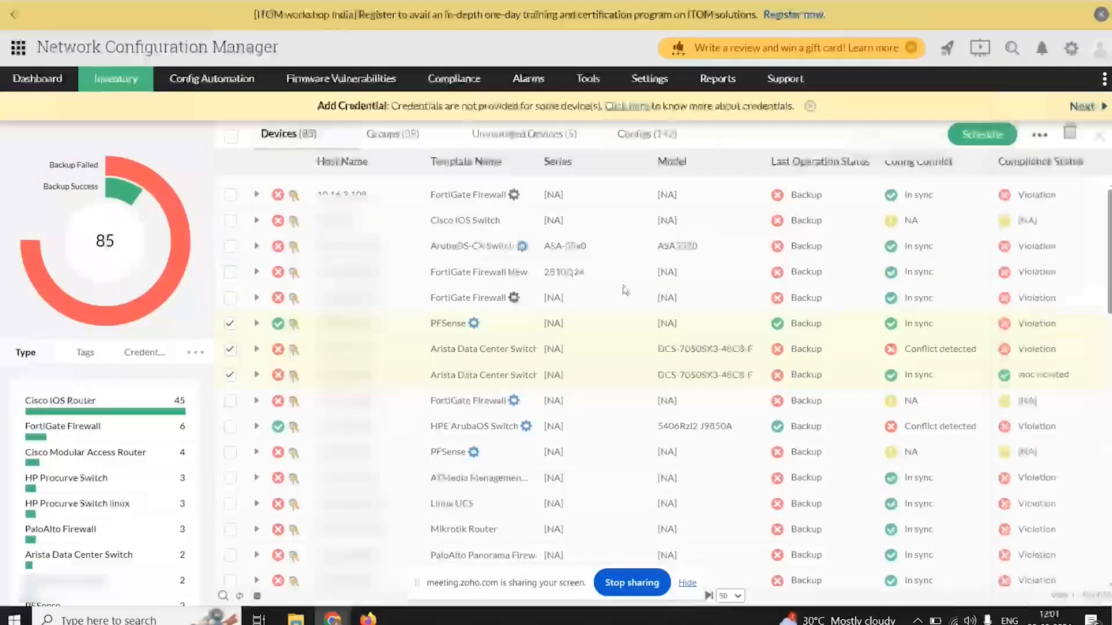
# Step: Switch to the presentation and page through the change detection workflow and error slides to the Scheduled backup slide
pyautogui.hotkey('alt', 'Tab')
pyautogui.press('Tab')
pyautogui.press('Tab')
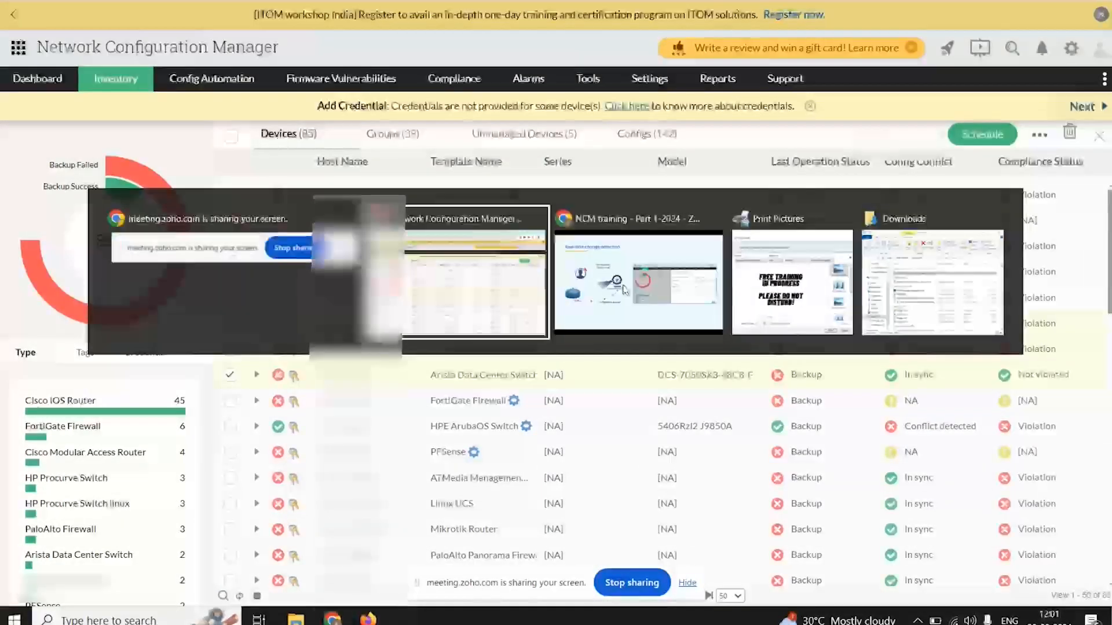
pyautogui.press('Right')
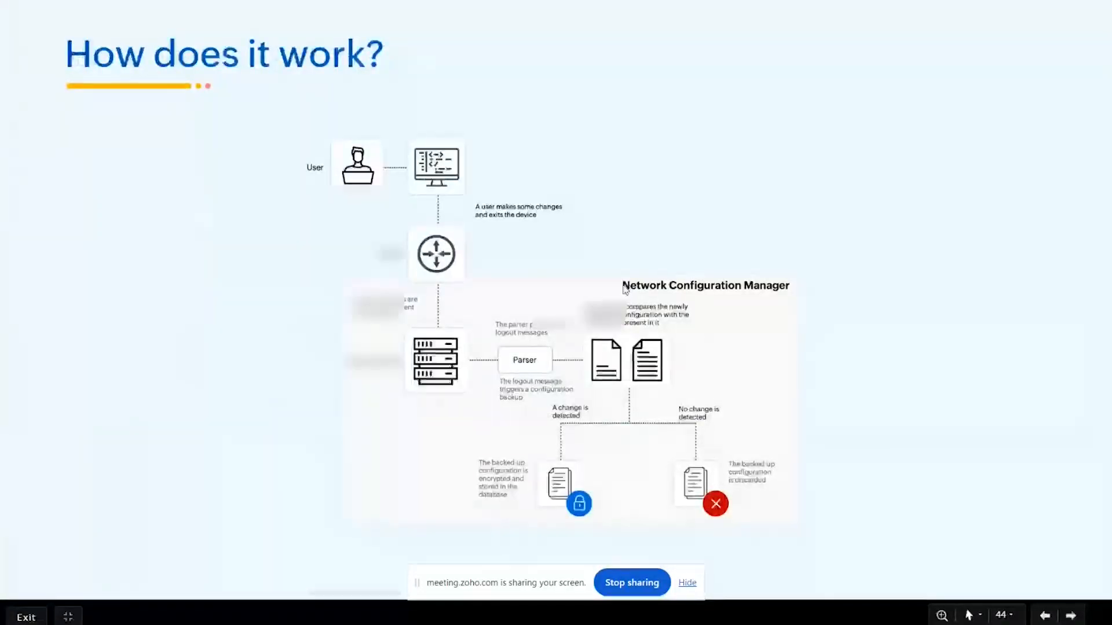
pyautogui.press('Right')
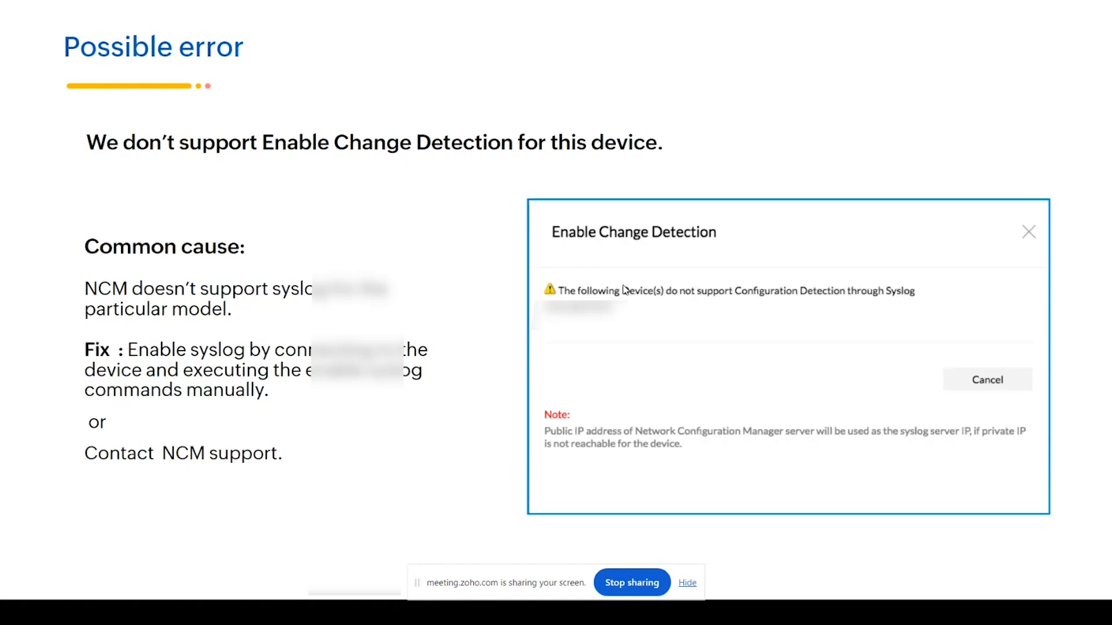
pyautogui.press('Right')
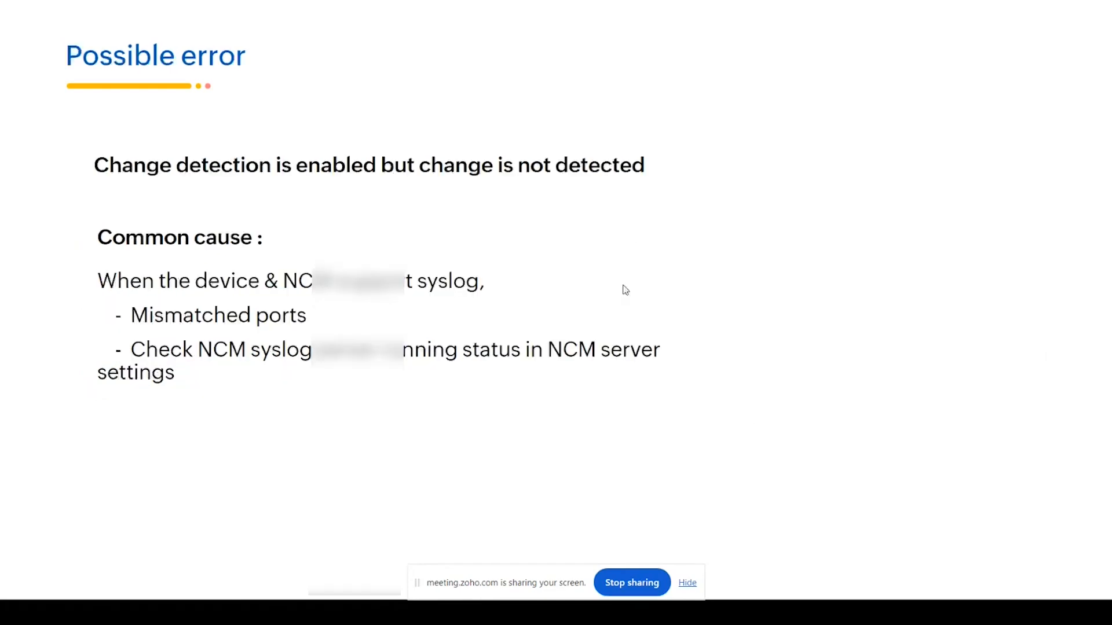
pyautogui.press('Right')
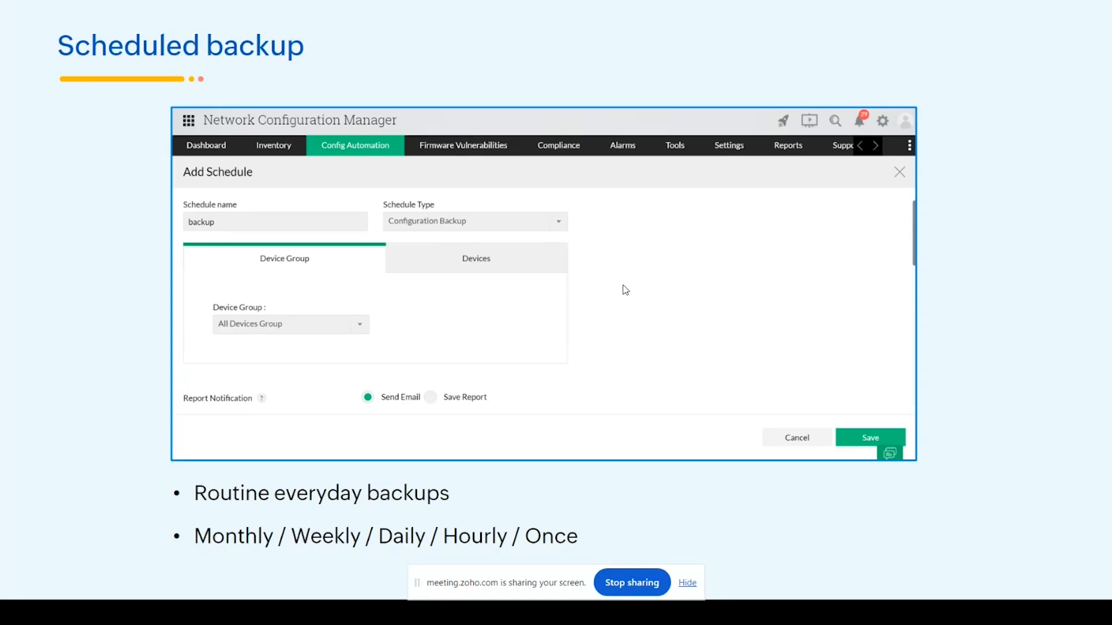
# Step: Switch to Network Configuration Manager and start adding a new schedule in the Config Automation schedules
pyautogui.hotkey('alt', 'Tab')
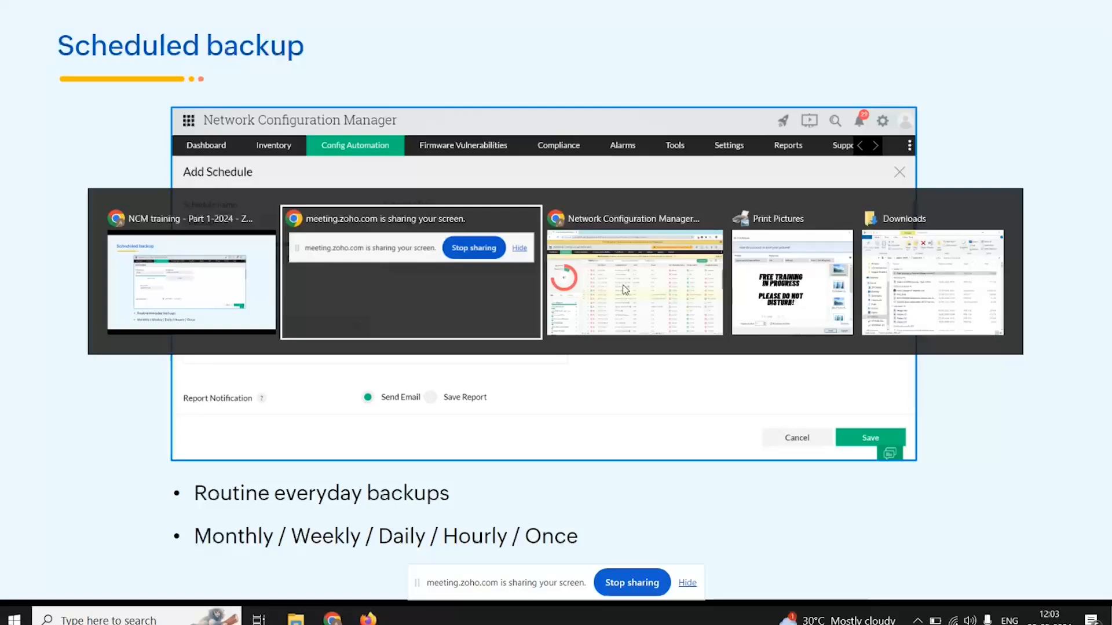
pyautogui.click(625, 289)
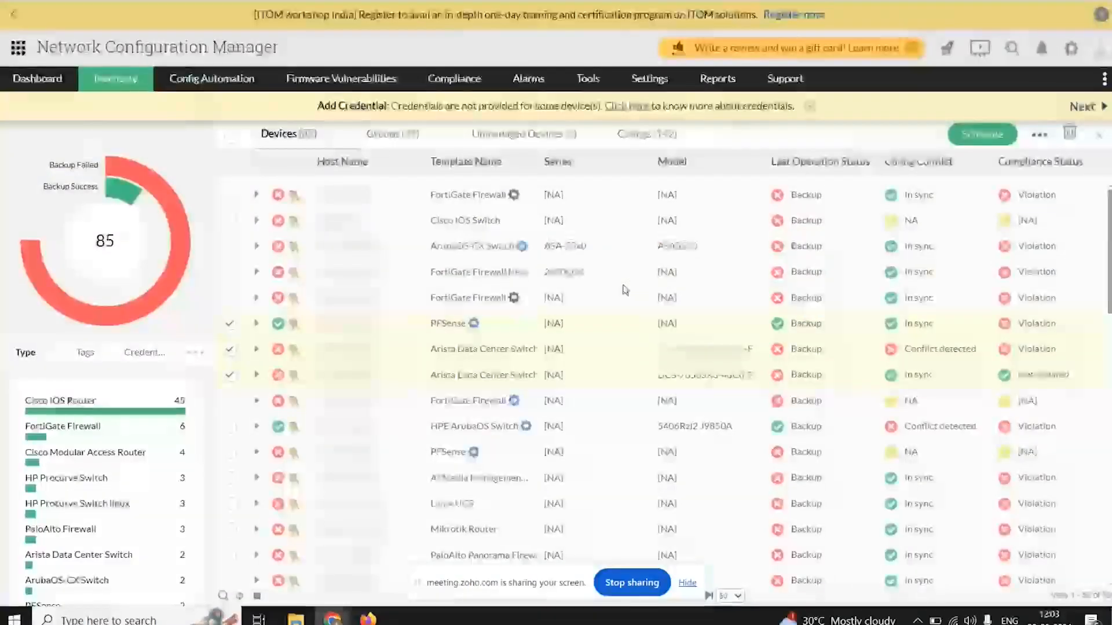
pyautogui.click(223, 79)
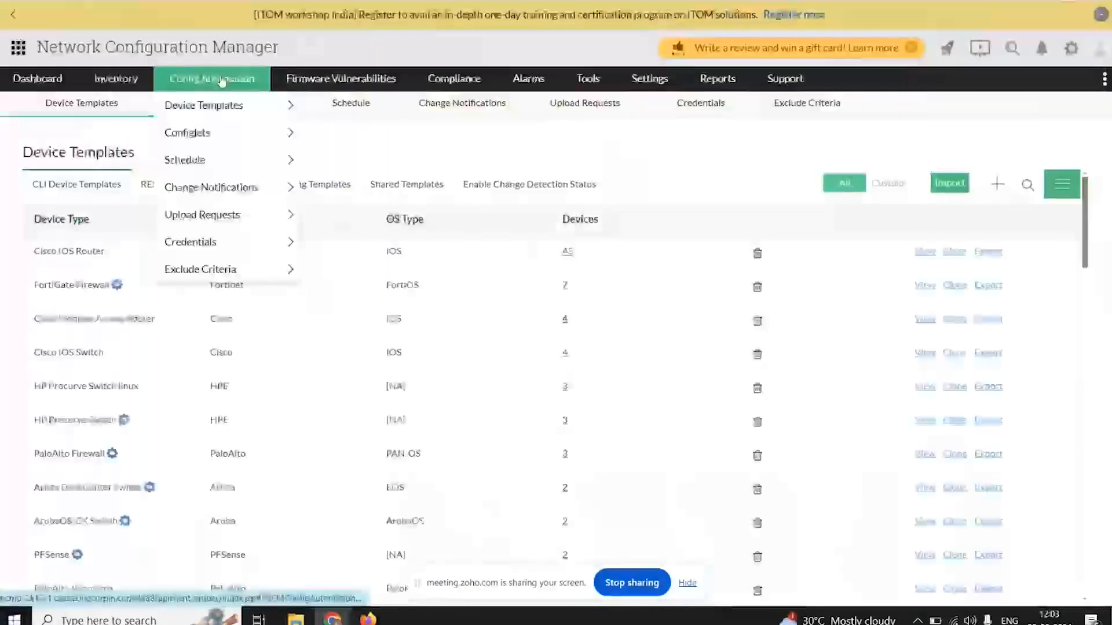
pyautogui.moveTo(249, 165)
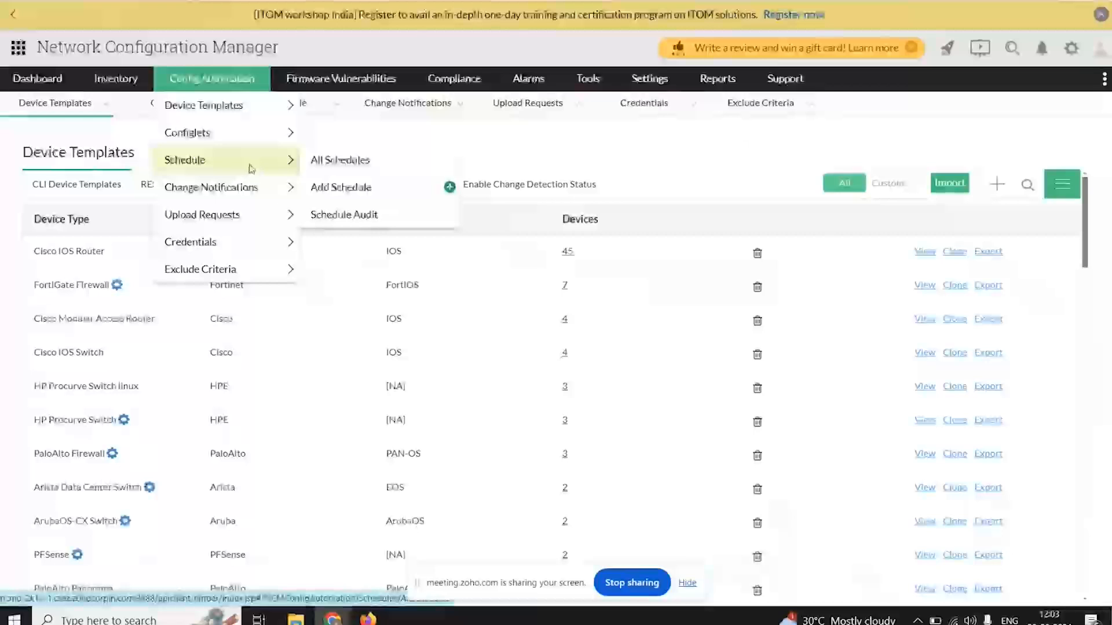
pyautogui.click(250, 167)
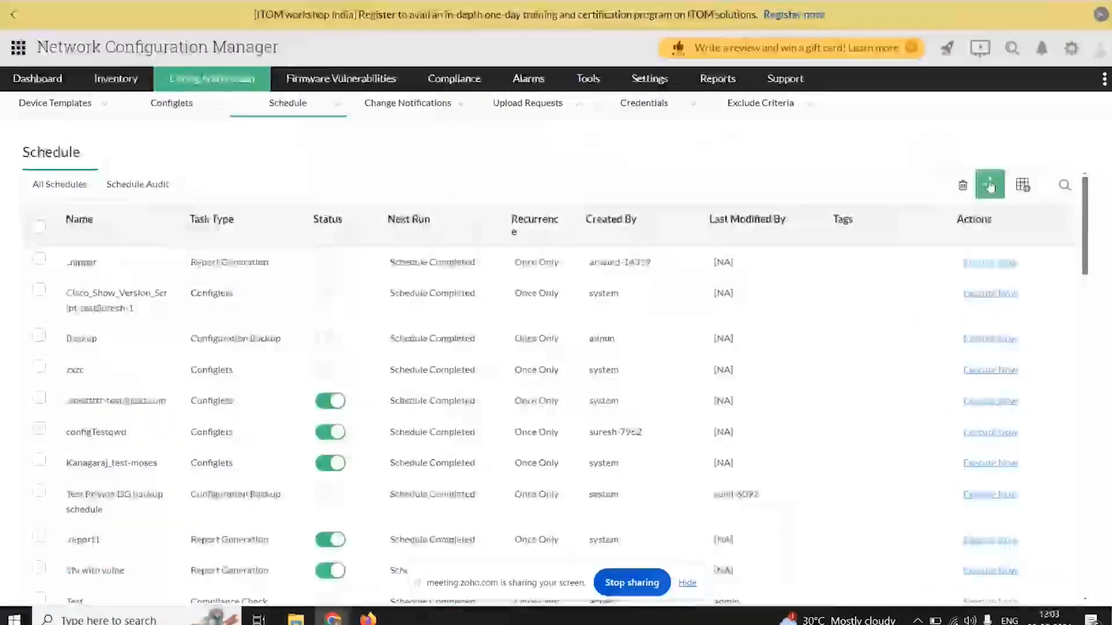
pyautogui.click(990, 186)
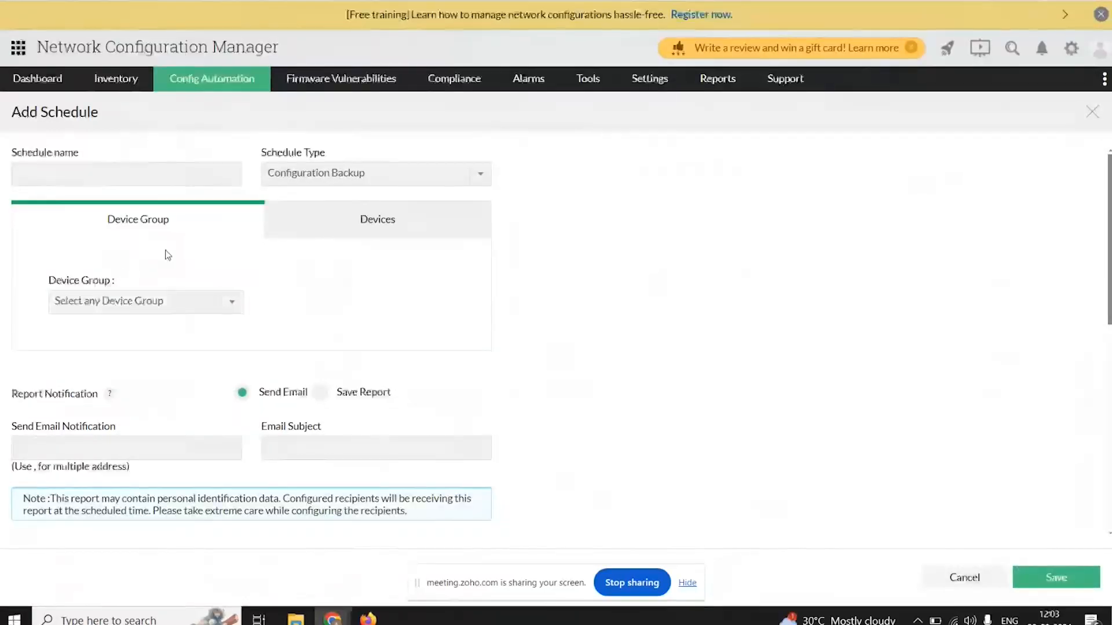
# Step: For the Configuration Backup schedule, choose Backup Failure _Group as the device group and examine the notification and recurrence options
pyautogui.click(310, 175)
pyautogui.click(309, 175)
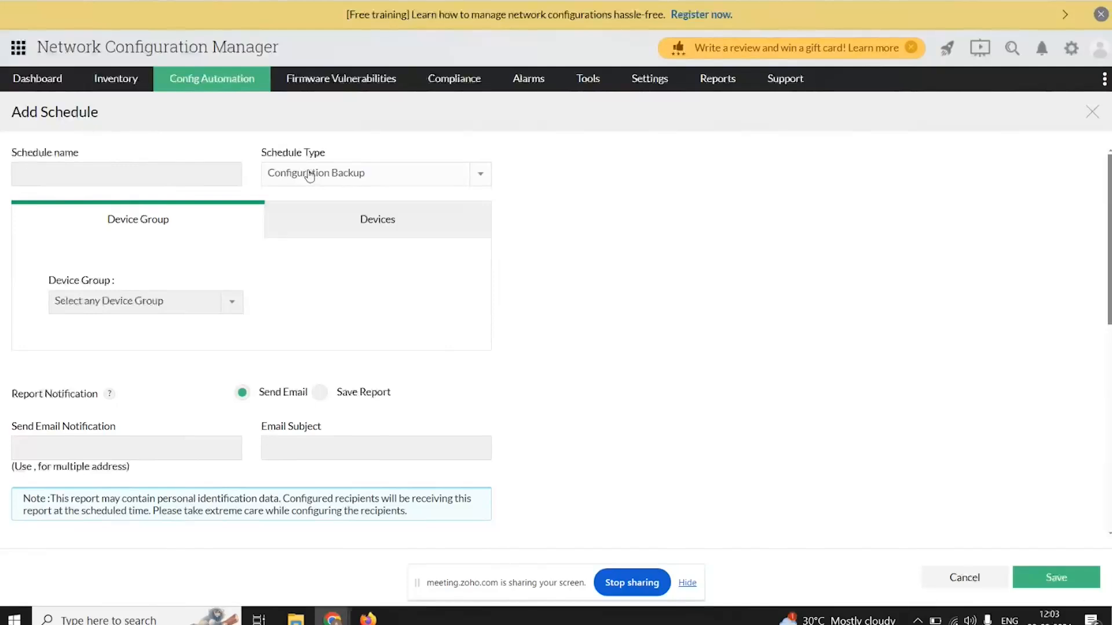
pyautogui.click(310, 174)
pyautogui.click(310, 175)
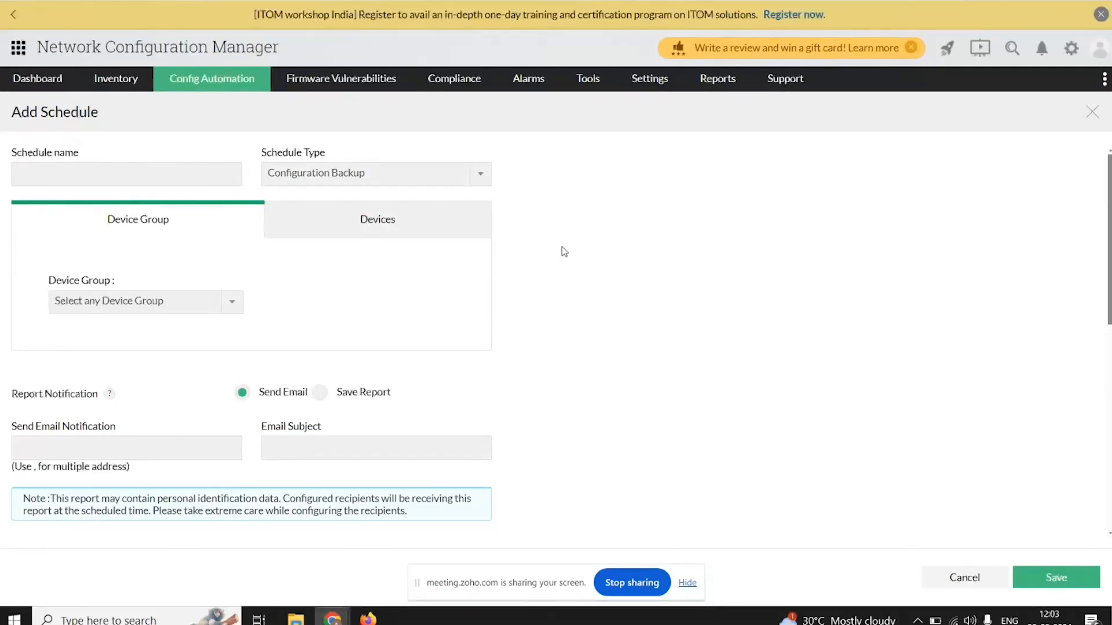
pyautogui.scroll(-1, 348, 261)
pyautogui.click(134, 230)
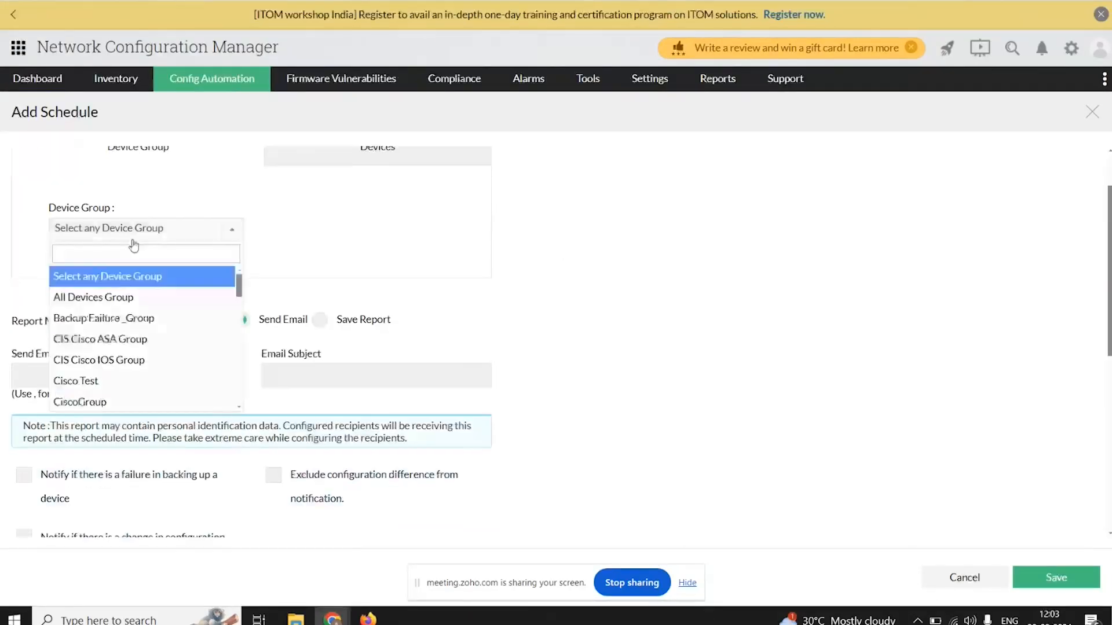
pyautogui.click(139, 322)
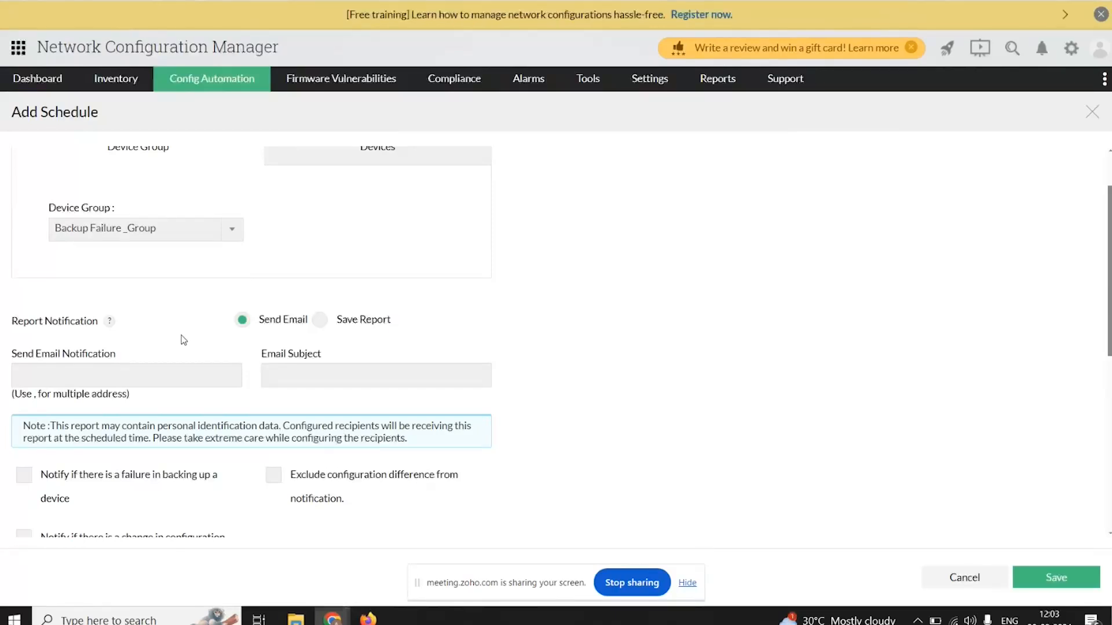
pyautogui.scroll(-7, 498, 429)
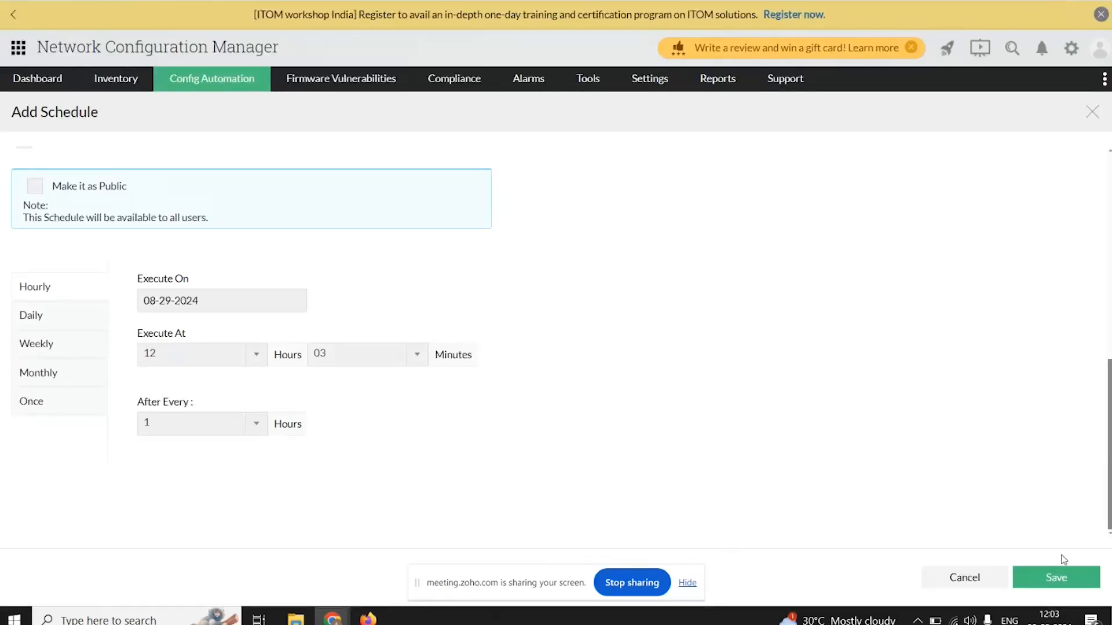
pyautogui.scroll(10, 744, 447)
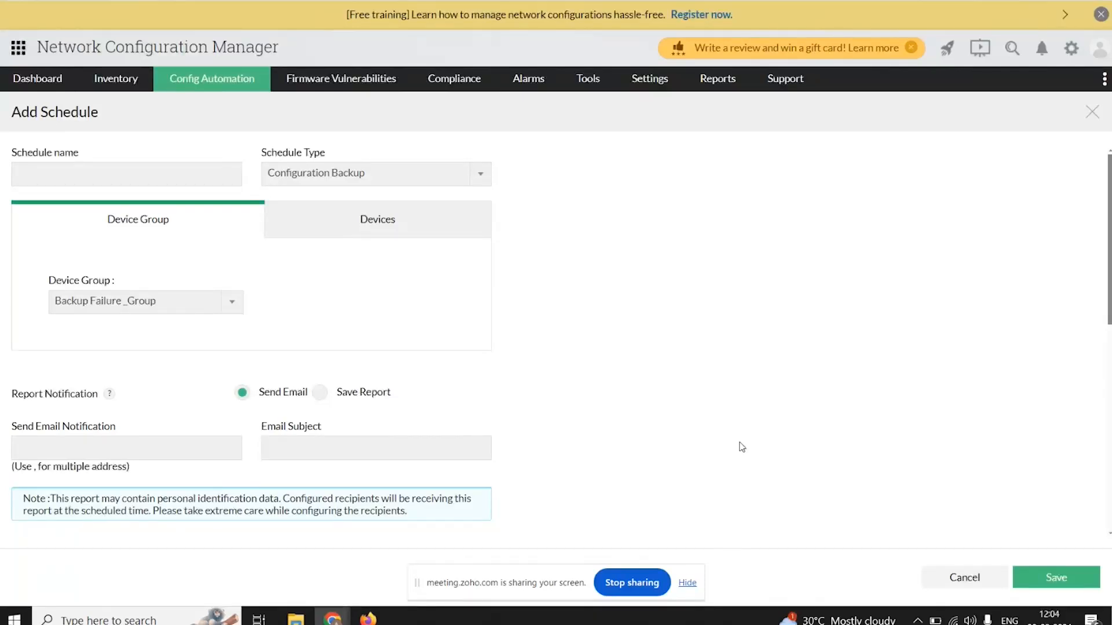
# Step: Switch to the presentation and advance from Scheduled backup to the Schedule failure slide
pyautogui.hotkey('alt', 'Tab')
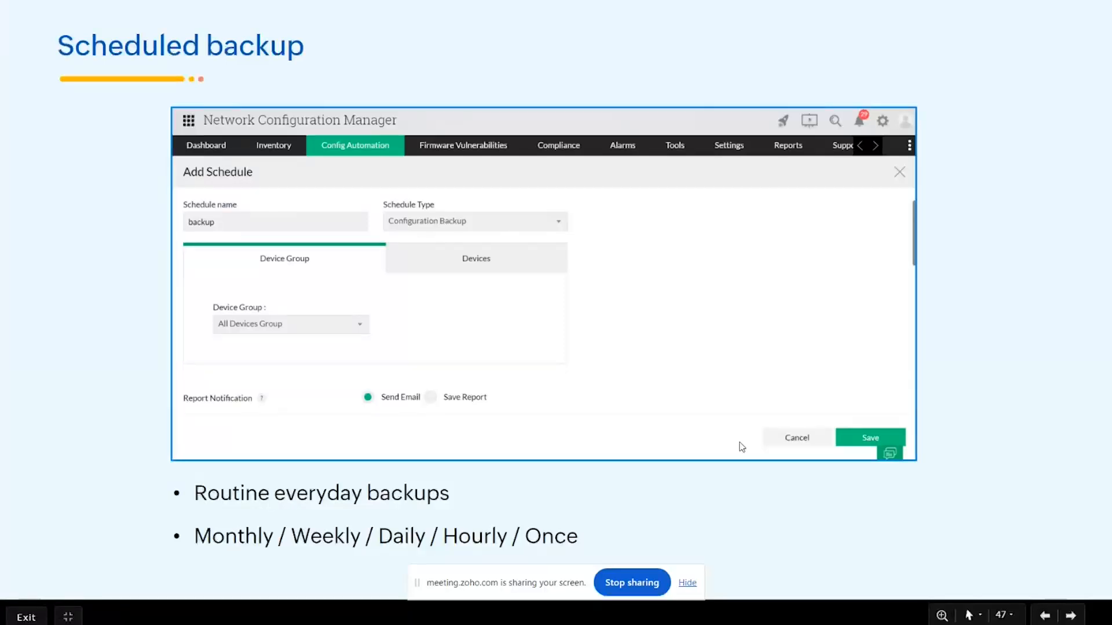
pyautogui.press('Right')
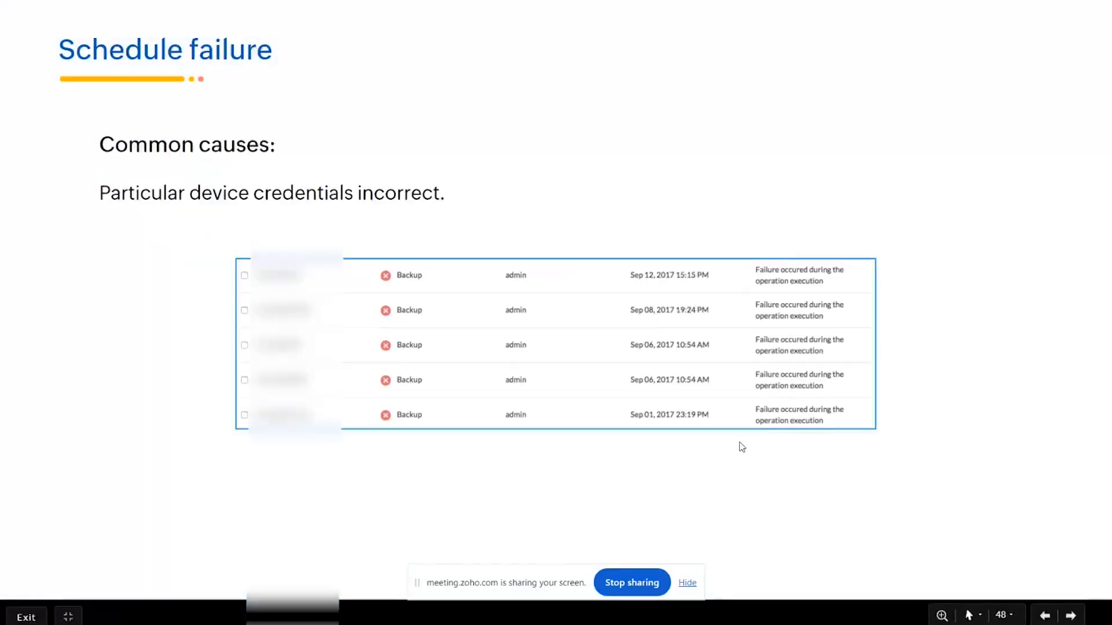